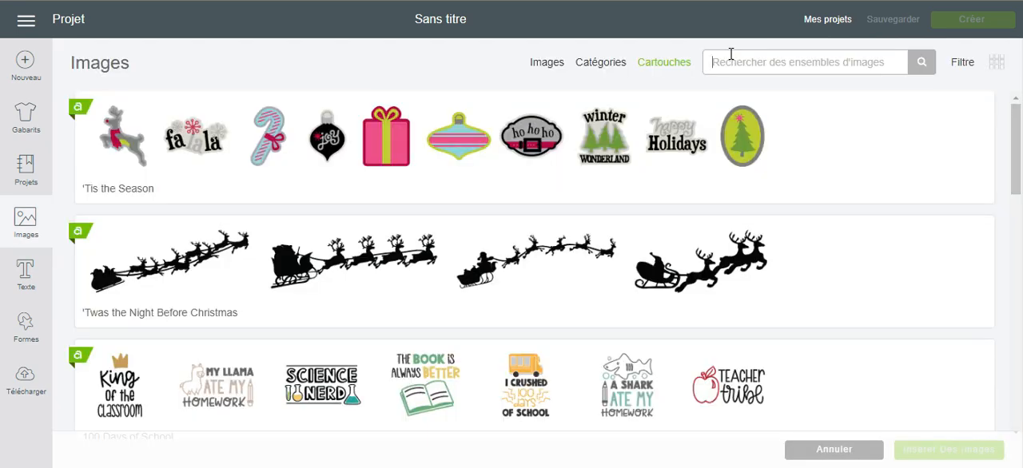
- Search the image cartridges for "french" and open the French Birthday Phrases set
{"action": "left_click", "coordinate": [731, 53]}
{"action": "type", "text": "french"}
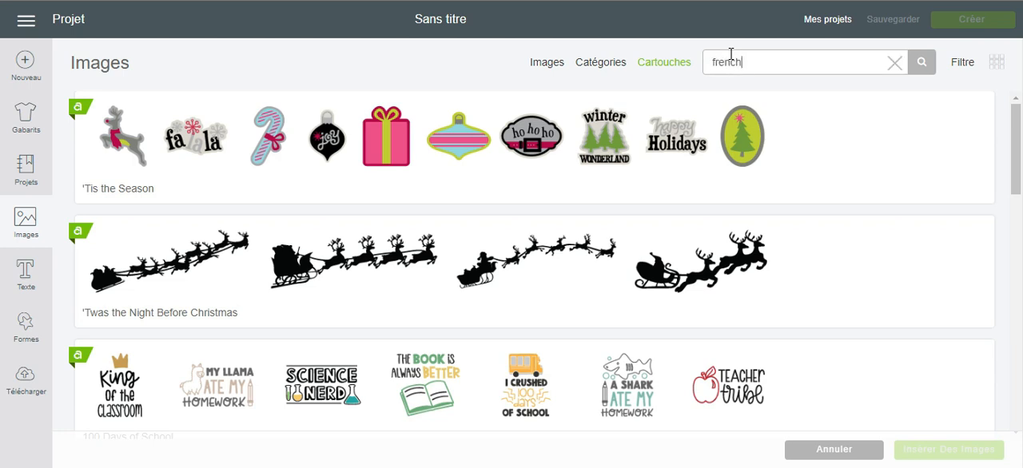
{"action": "key", "text": "Return"}
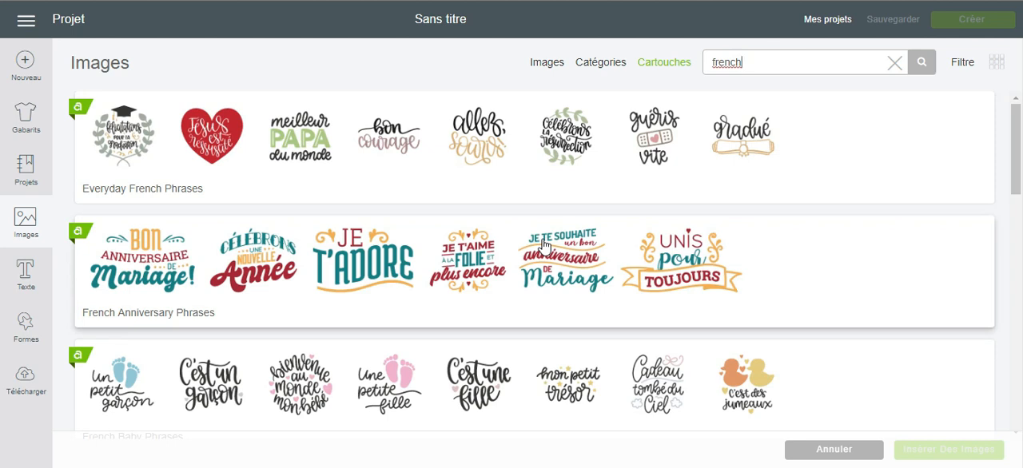
{"action": "scroll", "coordinate": [543, 245], "scroll_direction": "down", "scroll_amount": 1}
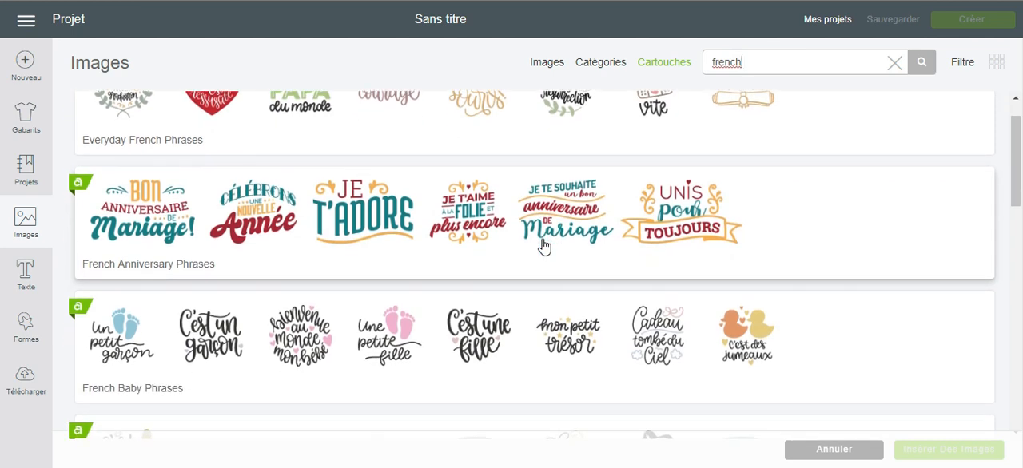
{"action": "scroll", "coordinate": [543, 244], "scroll_direction": "down", "scroll_amount": 2}
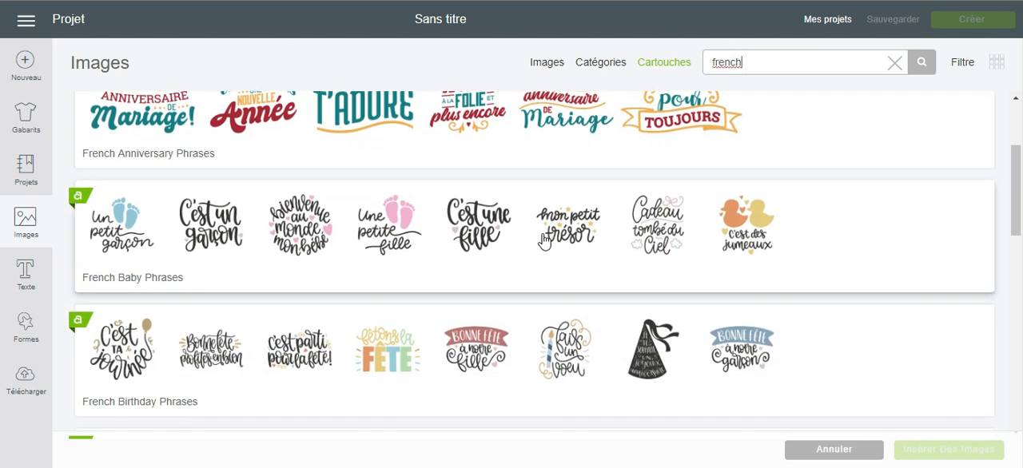
{"action": "scroll", "coordinate": [543, 241], "scroll_direction": "down", "scroll_amount": 2}
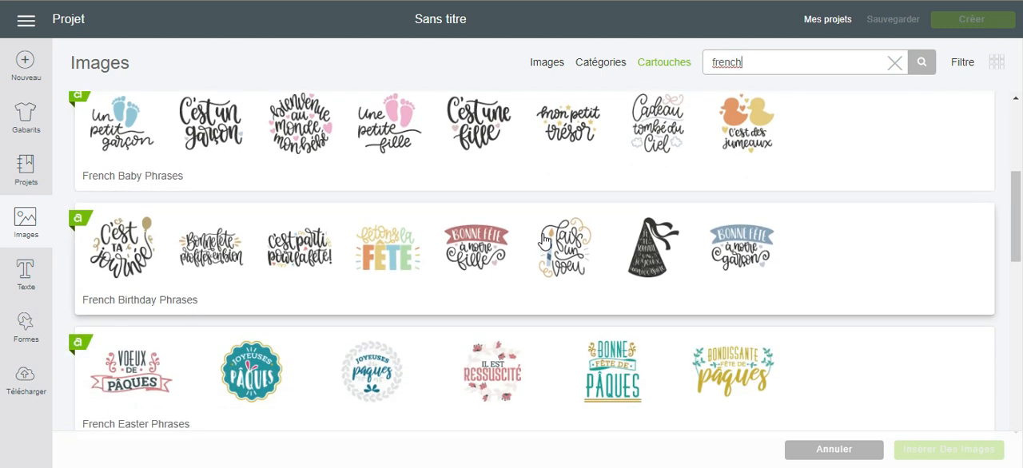
{"action": "left_click", "coordinate": [857, 265]}
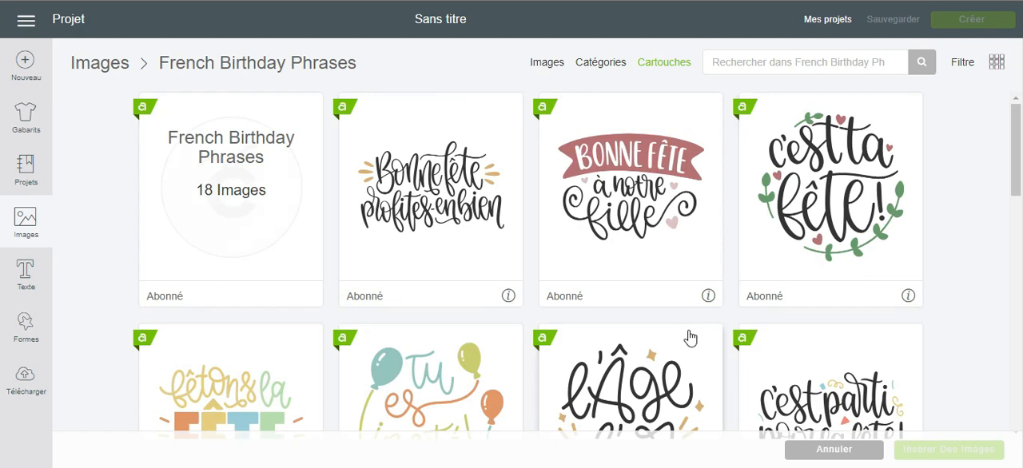
- Insert the "Un voeu pour ta fête" image with the gold banner from the set onto the canvas
{"action": "scroll", "coordinate": [690, 339], "scroll_direction": "down", "scroll_amount": 4}
{"action": "scroll", "coordinate": [690, 338], "scroll_direction": "down", "scroll_amount": 8}
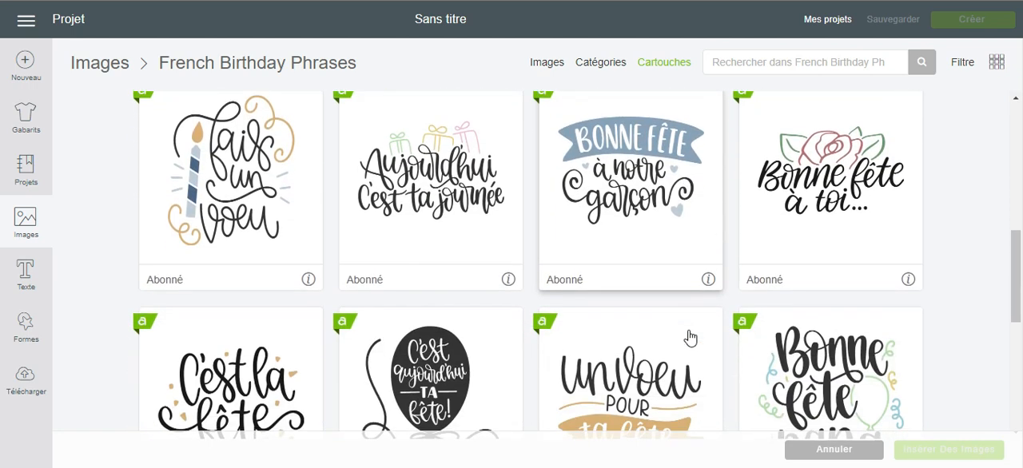
{"action": "scroll", "coordinate": [690, 339], "scroll_direction": "down", "scroll_amount": 1}
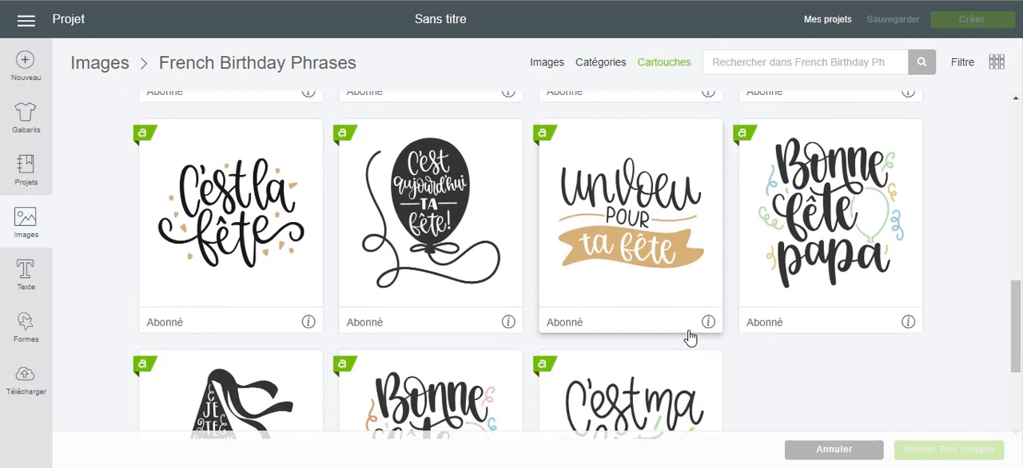
{"action": "left_click", "coordinate": [648, 222]}
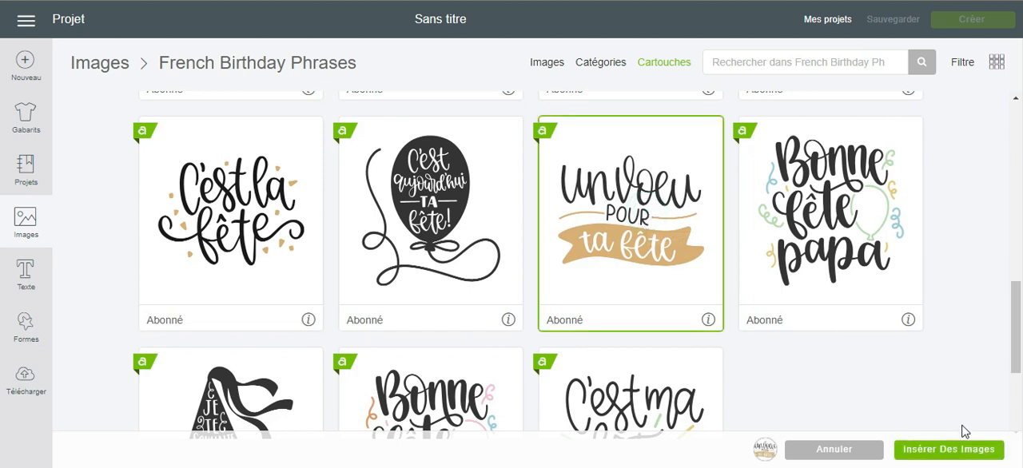
{"action": "mouse_move", "coordinate": [766, 453]}
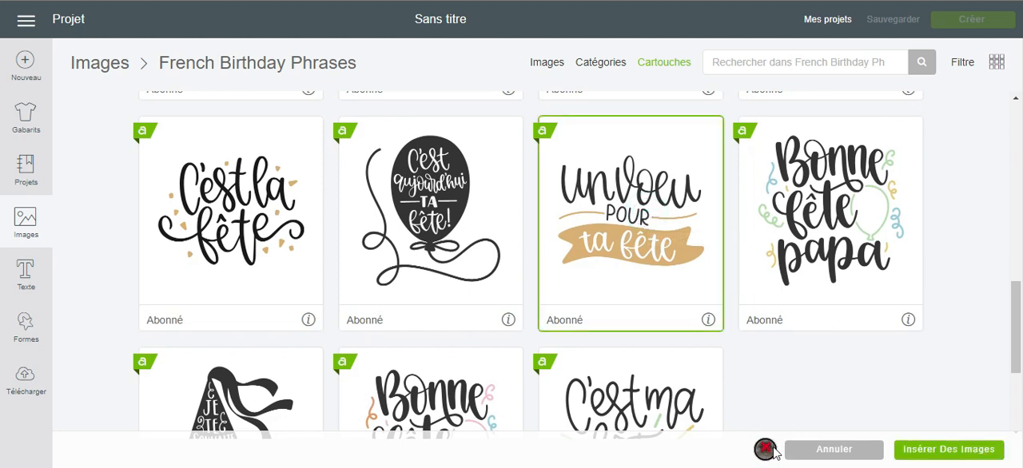
{"action": "left_click", "coordinate": [964, 450]}
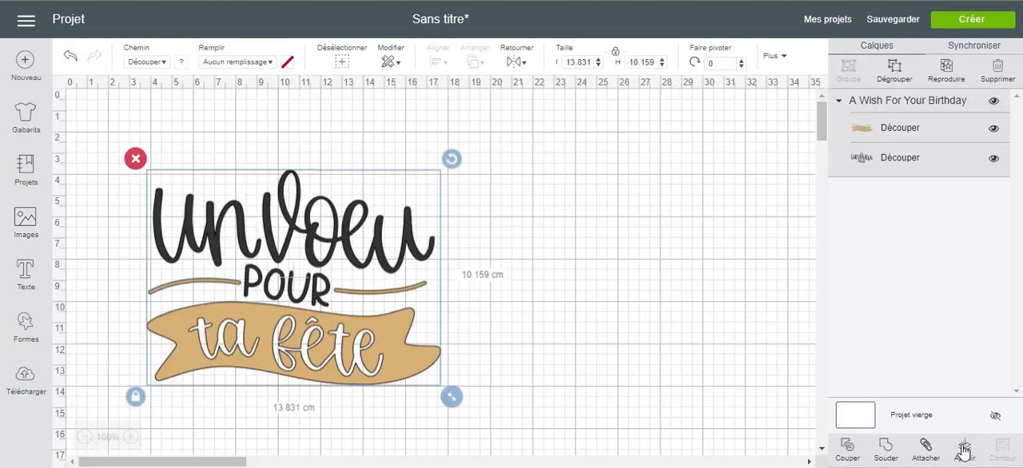
- Move the phrase design toward the middle of the canvas and ungroup it into separate banner and lettering layers
{"action": "left_click_drag", "start_coordinate": [386, 220], "coordinate": [505, 204]}
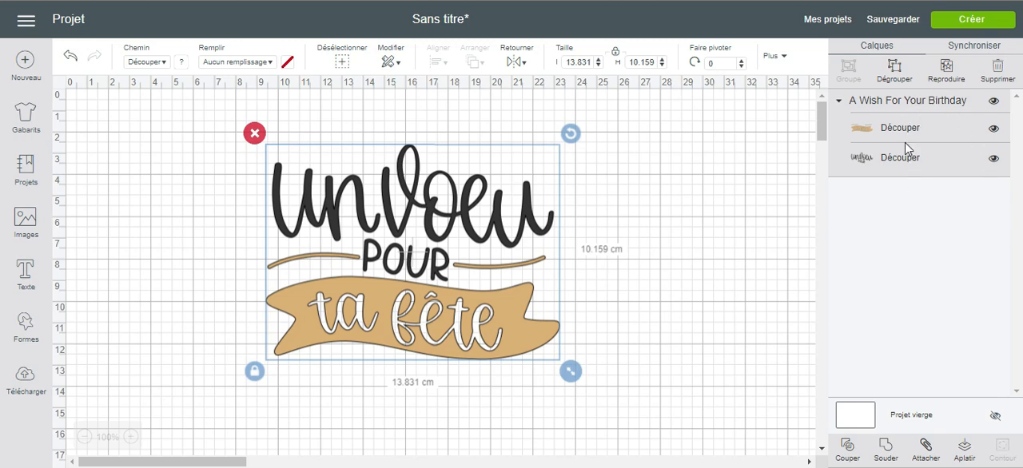
{"action": "left_click", "coordinate": [897, 72]}
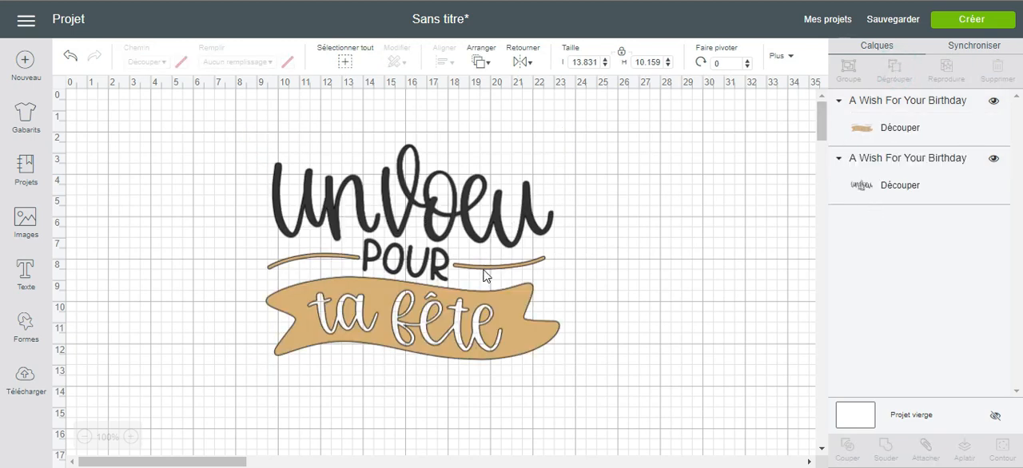
{"action": "left_click", "coordinate": [493, 274]}
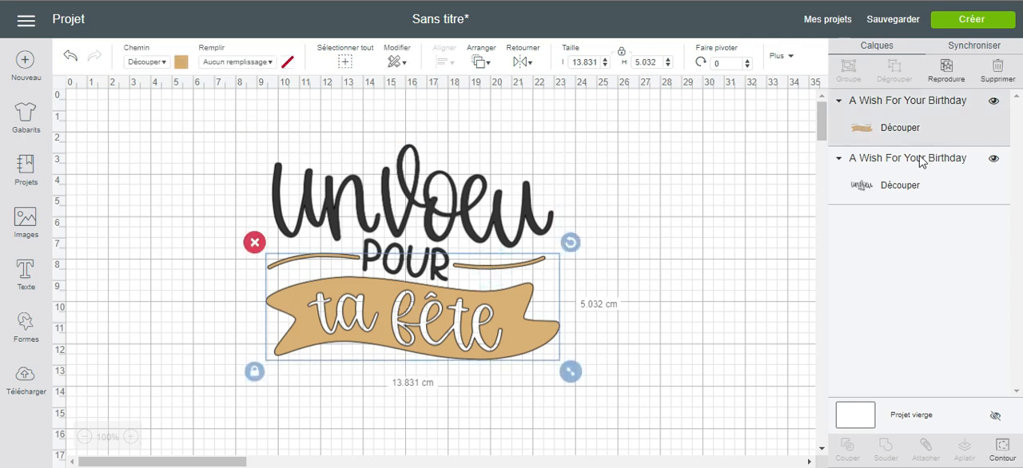
{"action": "left_click", "coordinate": [404, 219]}
- Use Contour on the gold banner layer to hide the two thin curved lines above the banner
{"action": "left_click", "coordinate": [425, 329]}
{"action": "left_click", "coordinate": [1006, 453]}
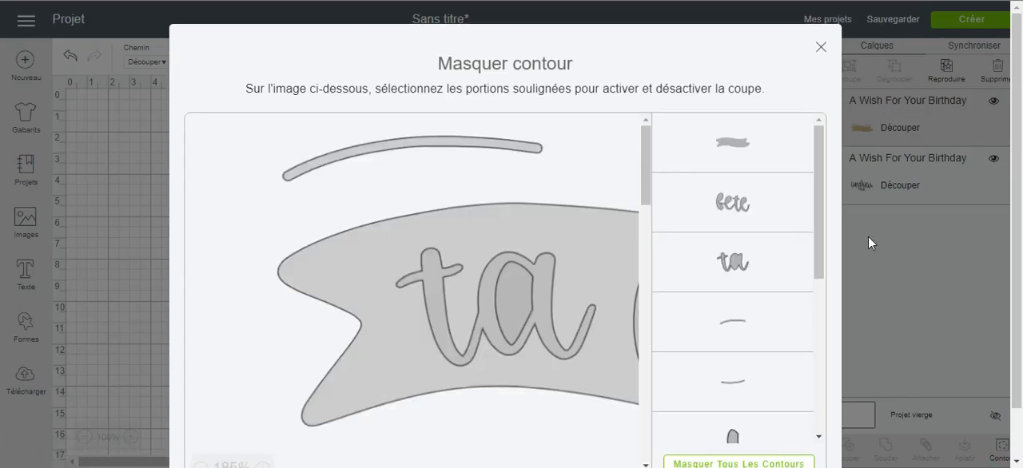
{"action": "scroll", "coordinate": [758, 220], "scroll_direction": "down", "scroll_amount": 6}
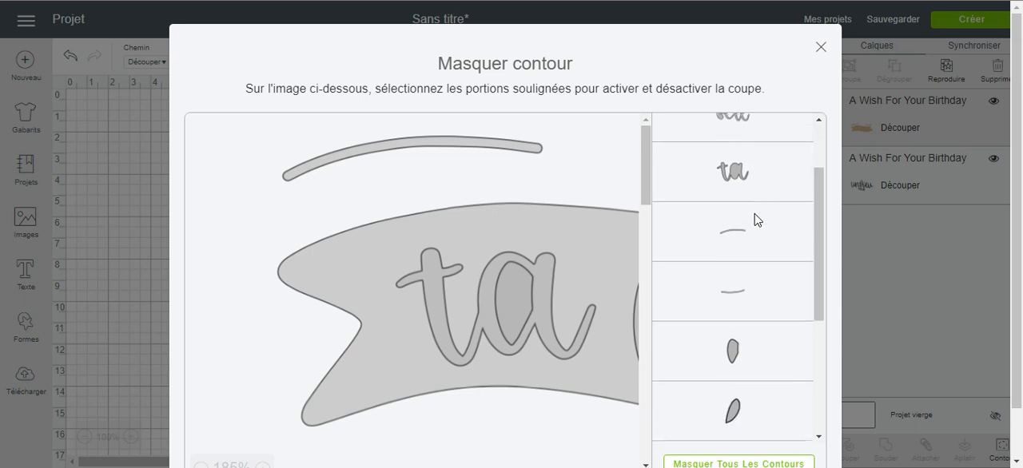
{"action": "scroll", "coordinate": [757, 219], "scroll_direction": "up", "scroll_amount": 3}
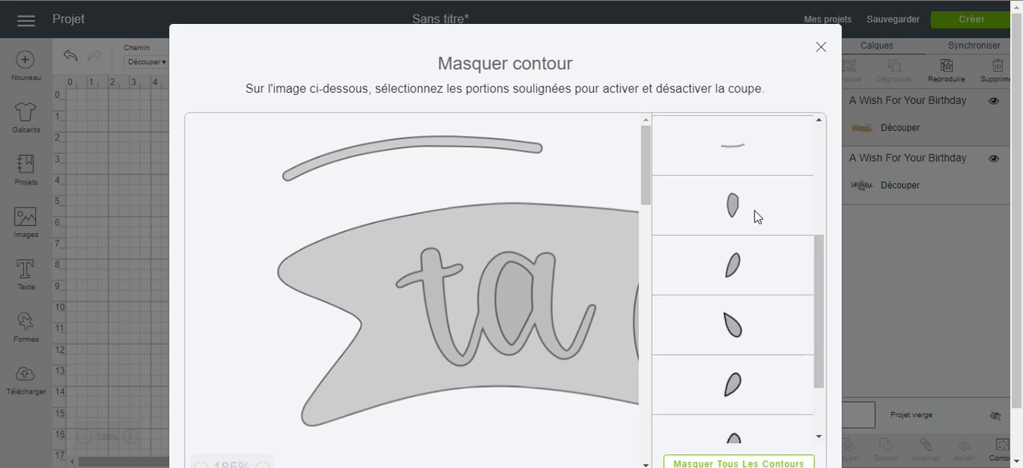
{"action": "left_click", "coordinate": [755, 214]}
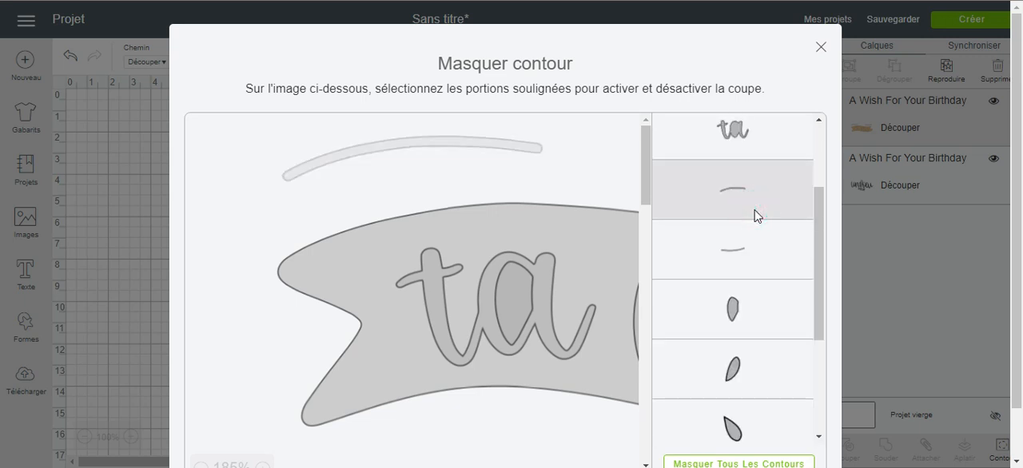
{"action": "left_click", "coordinate": [748, 264]}
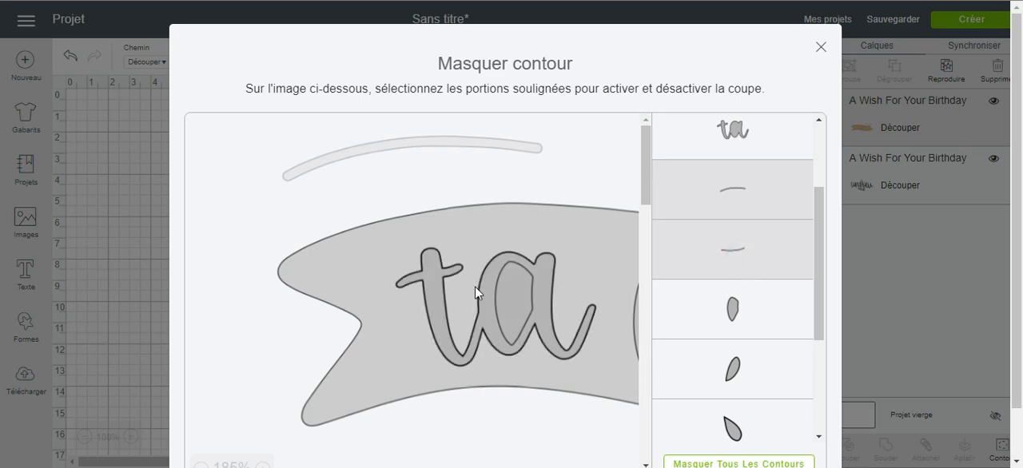
{"action": "scroll", "coordinate": [475, 287], "scroll_direction": "right", "scroll_amount": 3}
{"action": "scroll", "coordinate": [475, 286], "scroll_direction": "right", "scroll_amount": 5}
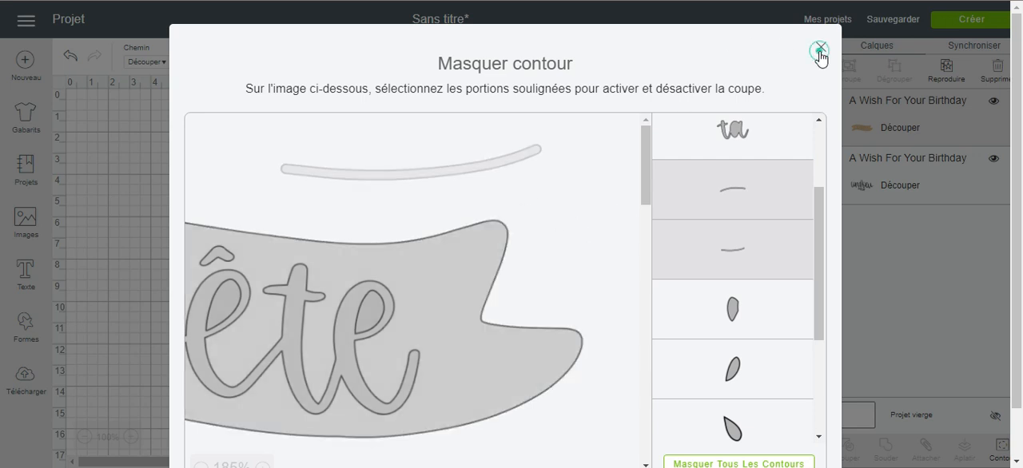
{"action": "left_click", "coordinate": [820, 48]}
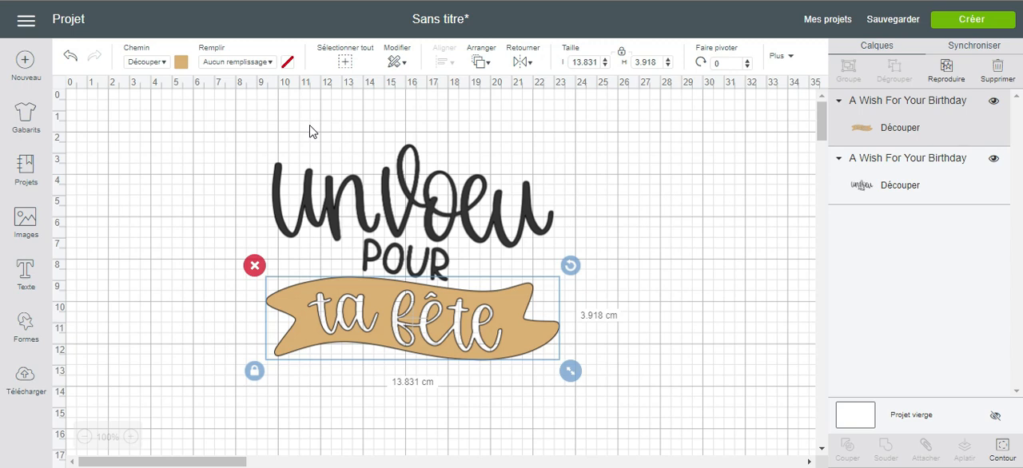
- Delete the banner and lettering together so the canvas is empty
{"action": "left_click_drag", "start_coordinate": [217, 128], "coordinate": [610, 381]}
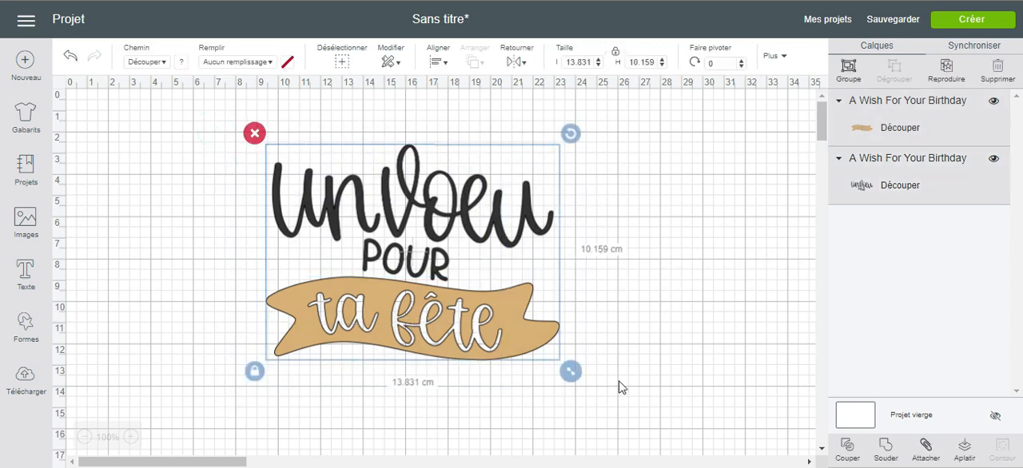
{"action": "key", "text": "Delete"}
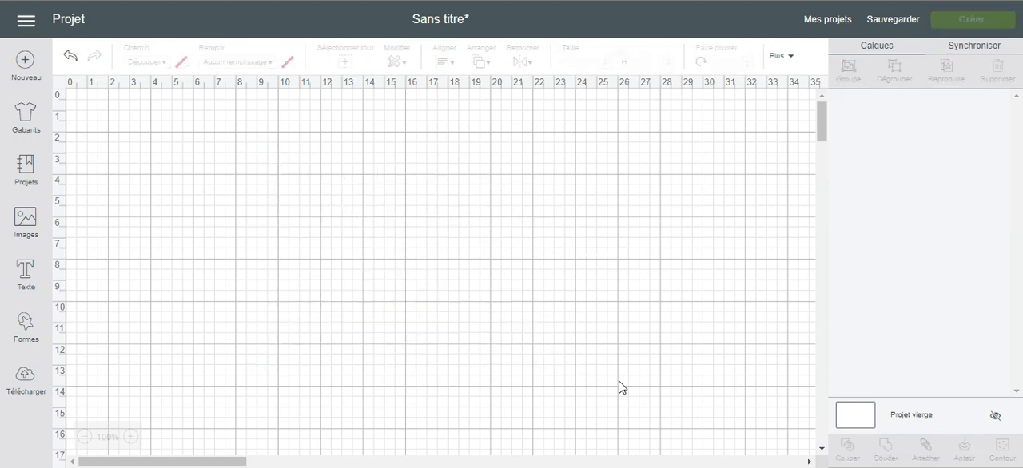
- Start an image upload and load the smiling pink-cup ice cream picture from the computer
{"action": "left_click", "coordinate": [27, 227]}
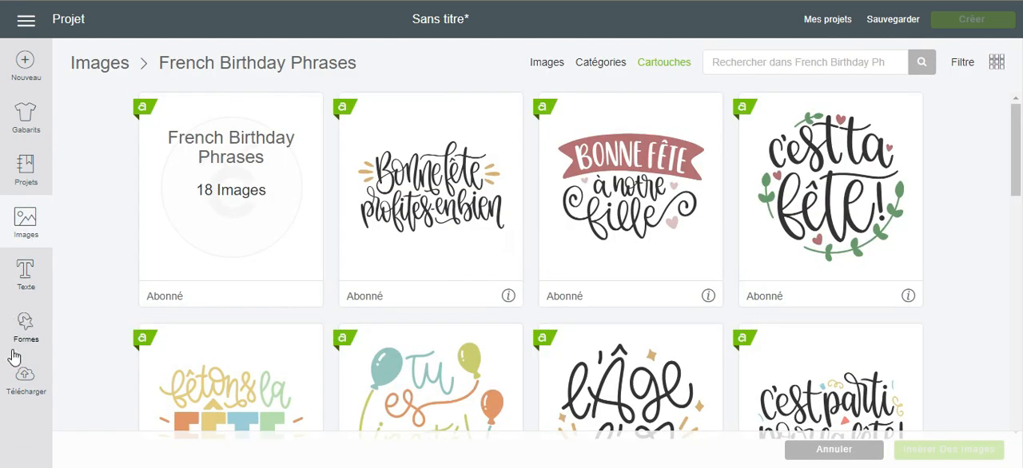
{"action": "left_click", "coordinate": [26, 383]}
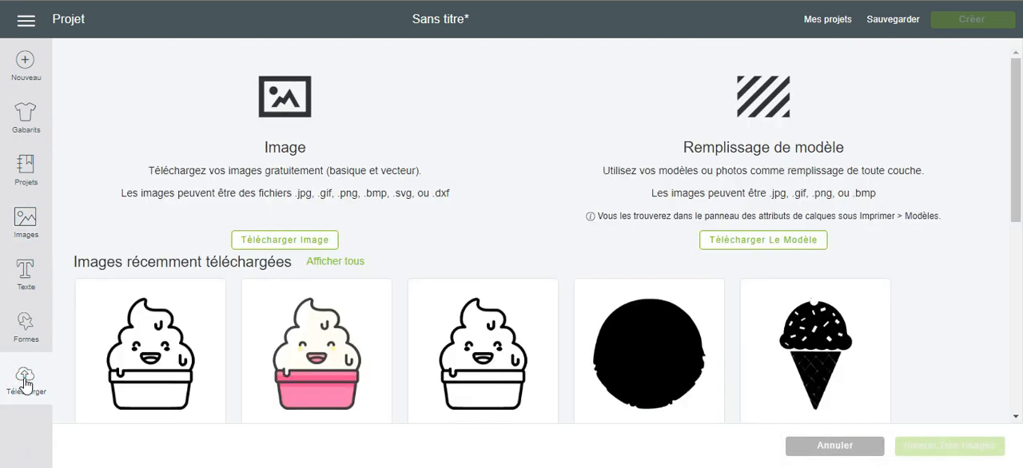
{"action": "scroll", "coordinate": [247, 229], "scroll_direction": "down", "scroll_amount": 2}
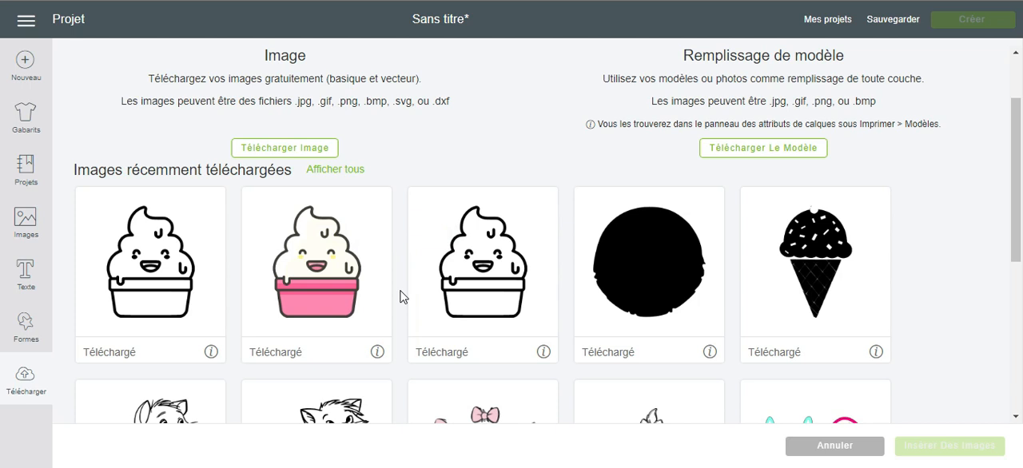
{"action": "left_click", "coordinate": [286, 151]}
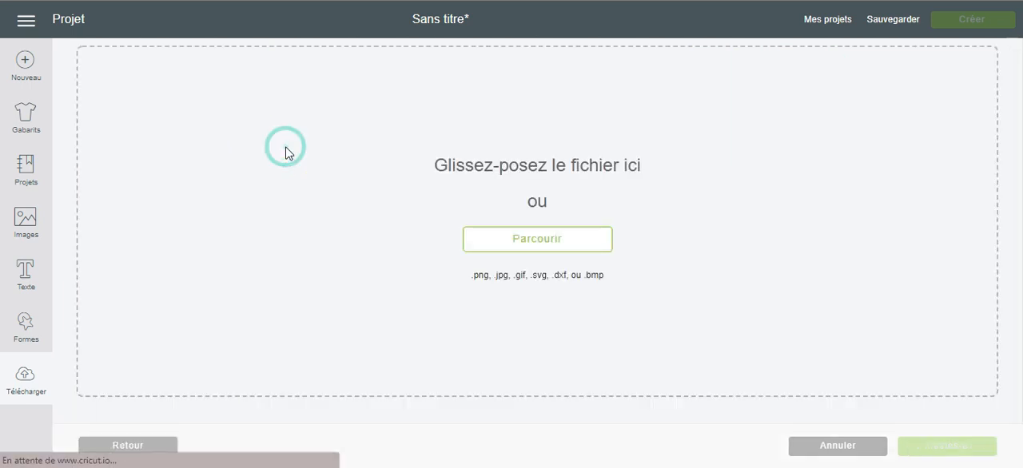
{"action": "left_click", "coordinate": [516, 236]}
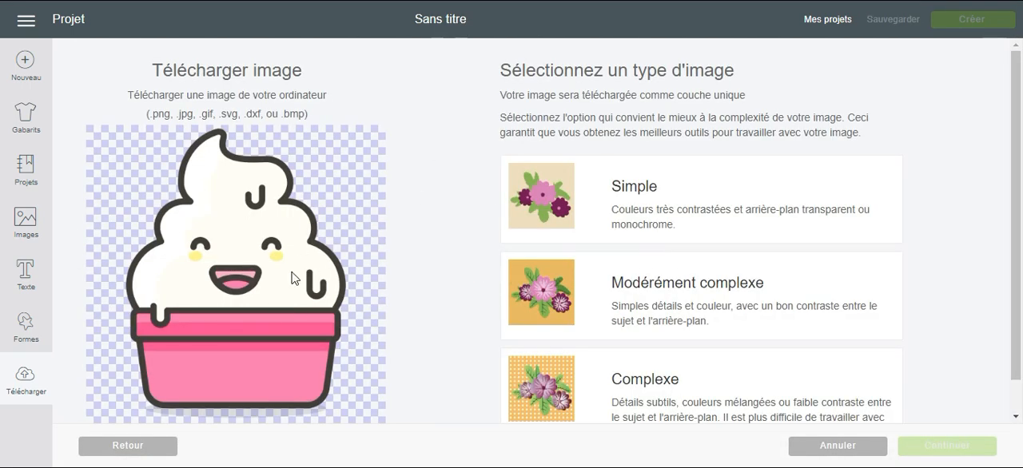
- Set the uploaded ice cream picture's image type to Simple and continue to the background cleanup
{"action": "scroll", "coordinate": [530, 120], "scroll_direction": "down", "scroll_amount": 1}
{"action": "scroll", "coordinate": [529, 120], "scroll_direction": "up", "scroll_amount": 1}
{"action": "left_click", "coordinate": [714, 232]}
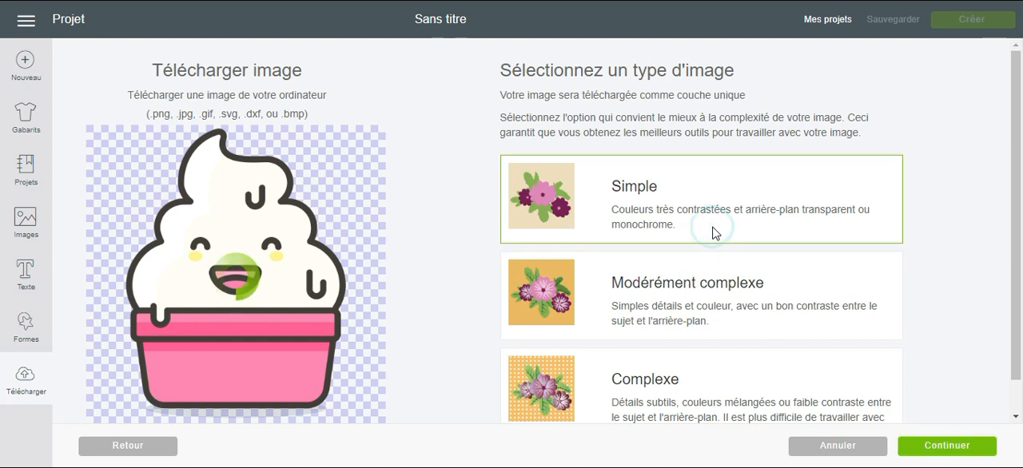
{"action": "left_click", "coordinate": [949, 446]}
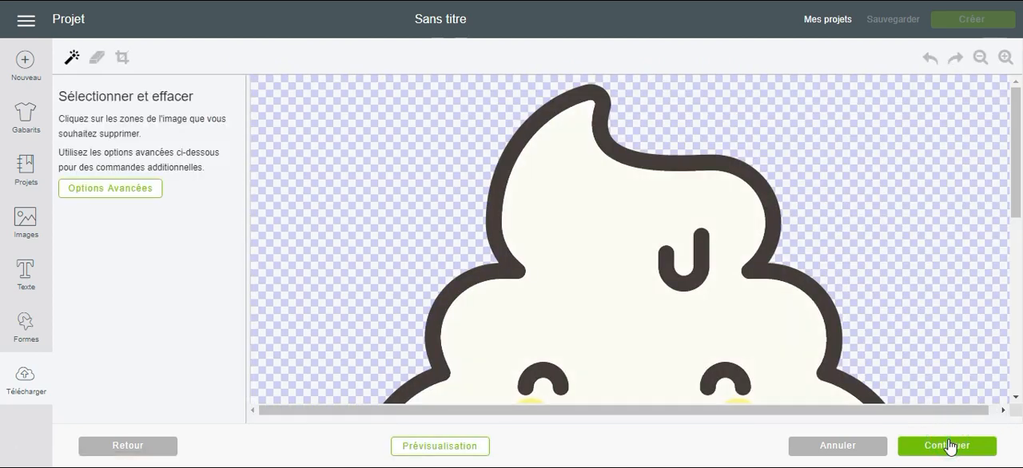
- Erase the colour fills of the ice cream, mouth, cup rim and cup body, leaving the dark outline
{"action": "left_click", "coordinate": [979, 59]}
{"action": "left_click", "coordinate": [979, 59]}
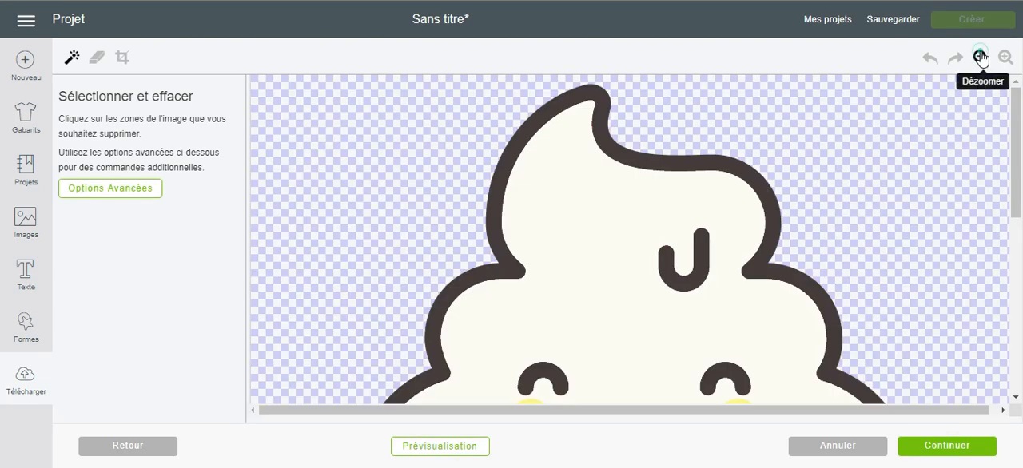
{"action": "left_click", "coordinate": [981, 58]}
{"action": "left_click", "coordinate": [981, 58]}
{"action": "left_click", "coordinate": [980, 57]}
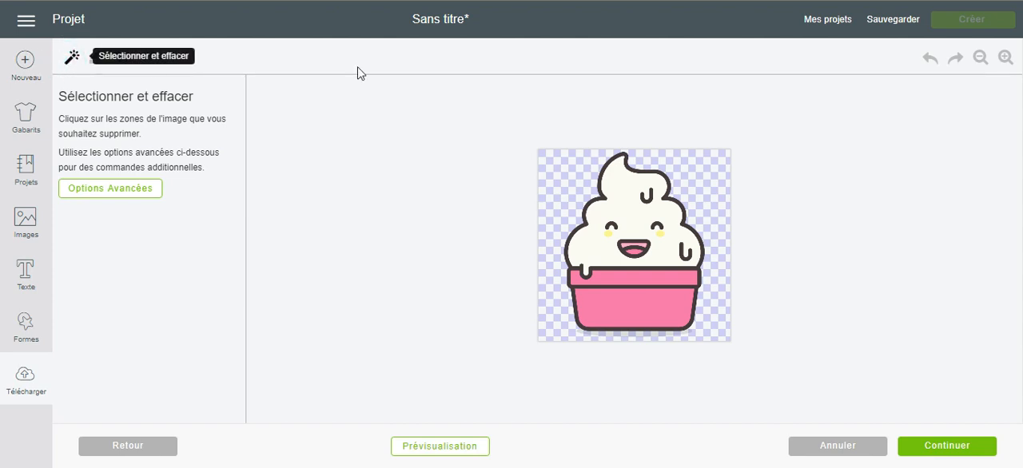
{"action": "left_click", "coordinate": [620, 190]}
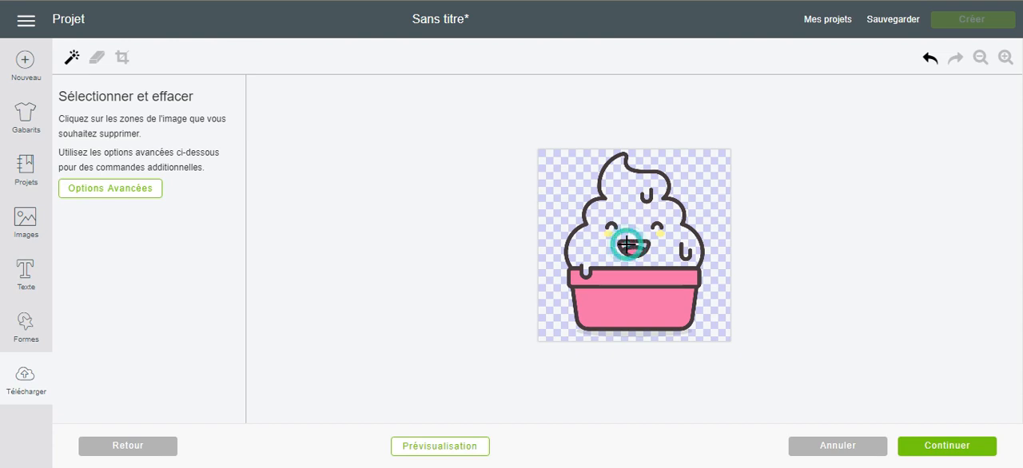
{"action": "left_click", "coordinate": [631, 251]}
{"action": "left_click", "coordinate": [606, 277]}
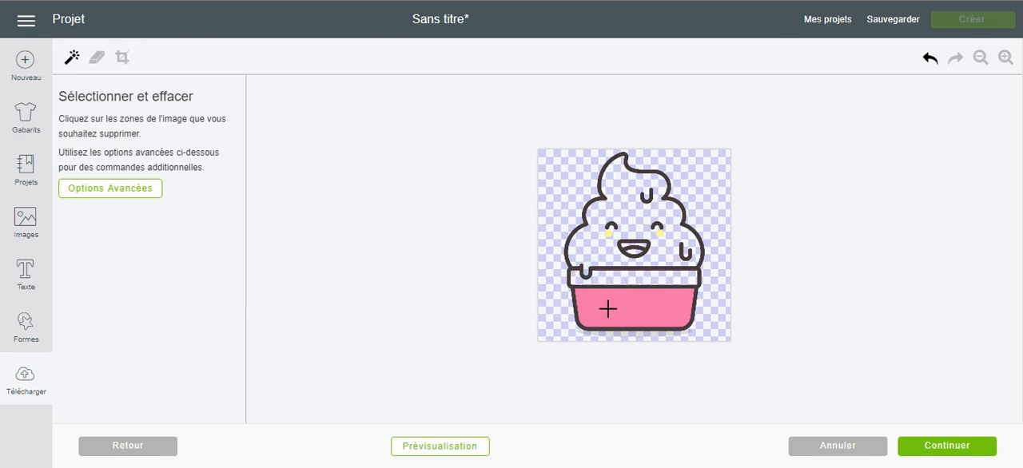
{"action": "left_click", "coordinate": [608, 308]}
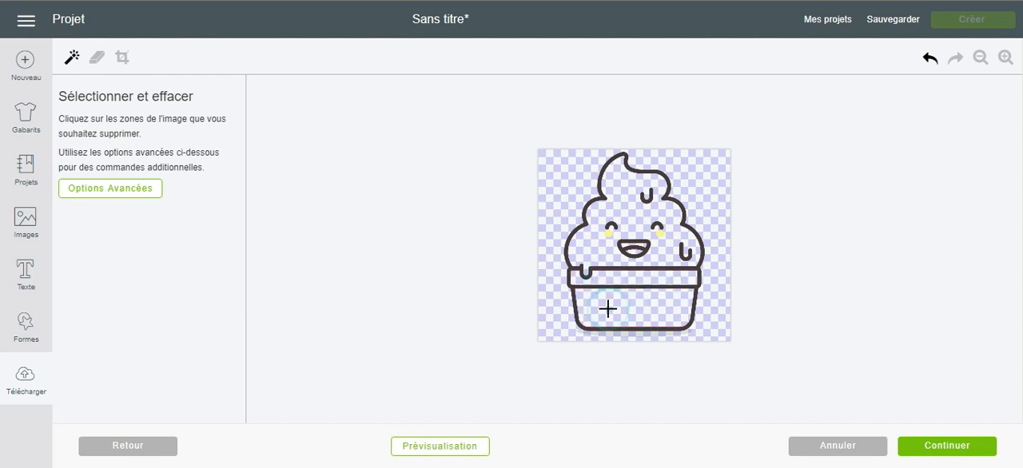
- Preview the cleaned ice cream outline, continue to the naming stage, and save it as a cut image (Découpe)
{"action": "left_click", "coordinate": [460, 446]}
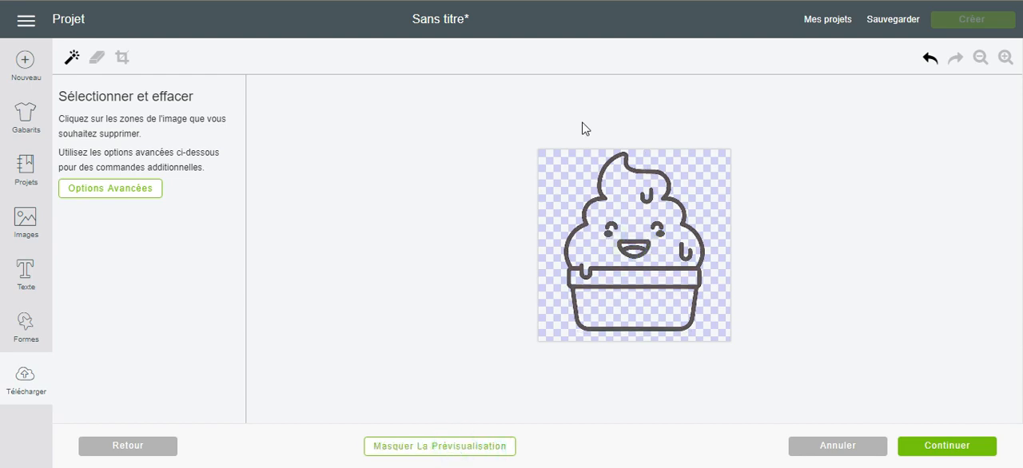
{"action": "left_click", "coordinate": [924, 454]}
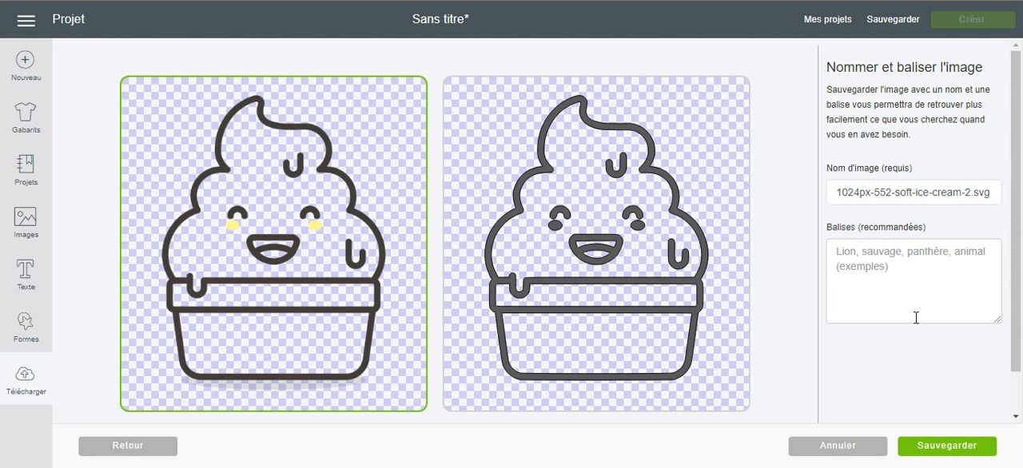
{"action": "scroll", "coordinate": [603, 267], "scroll_direction": "down", "scroll_amount": 1}
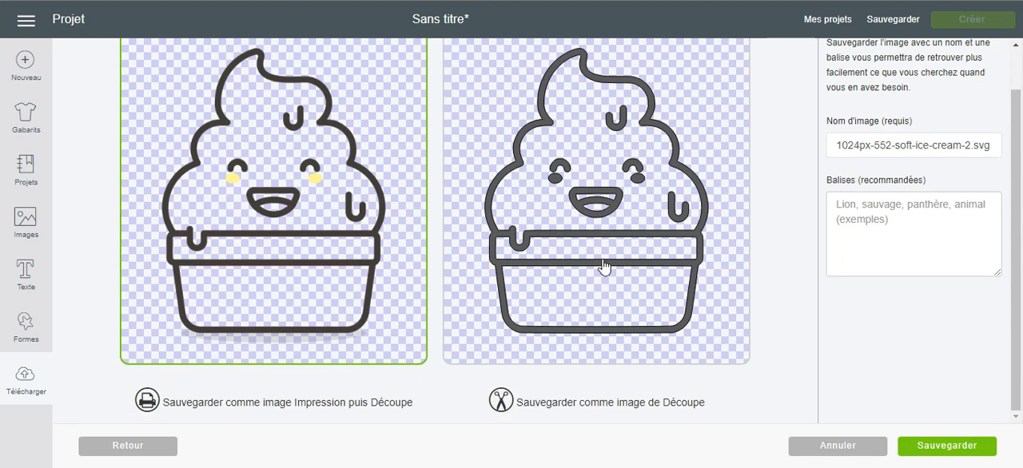
{"action": "left_click", "coordinate": [571, 359]}
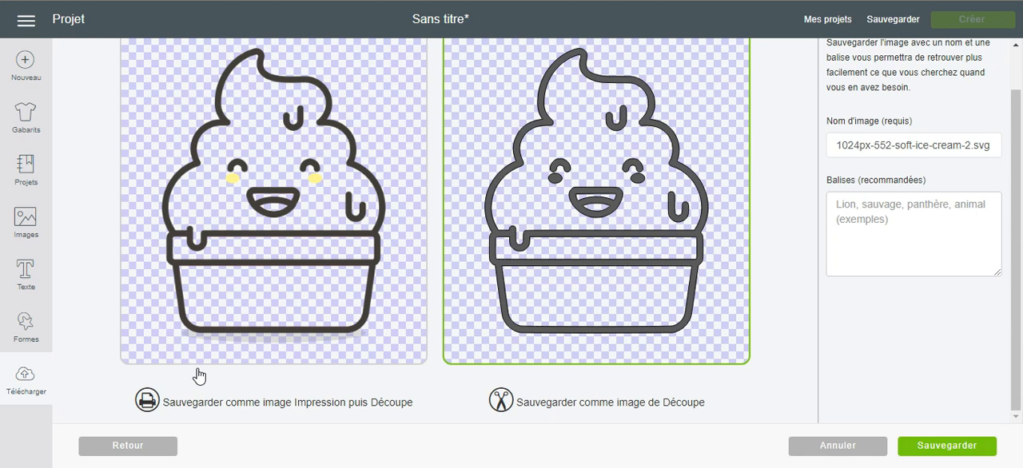
{"action": "left_click", "coordinate": [340, 305]}
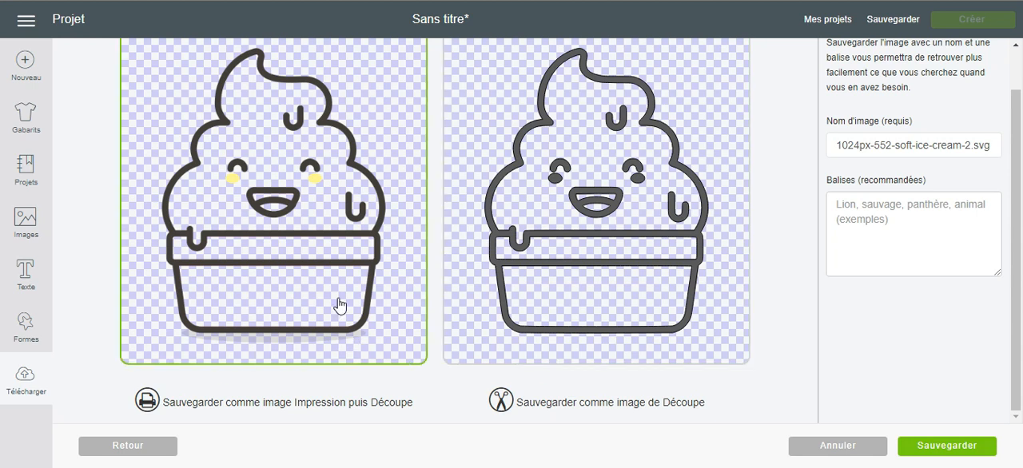
{"action": "left_click", "coordinate": [534, 299]}
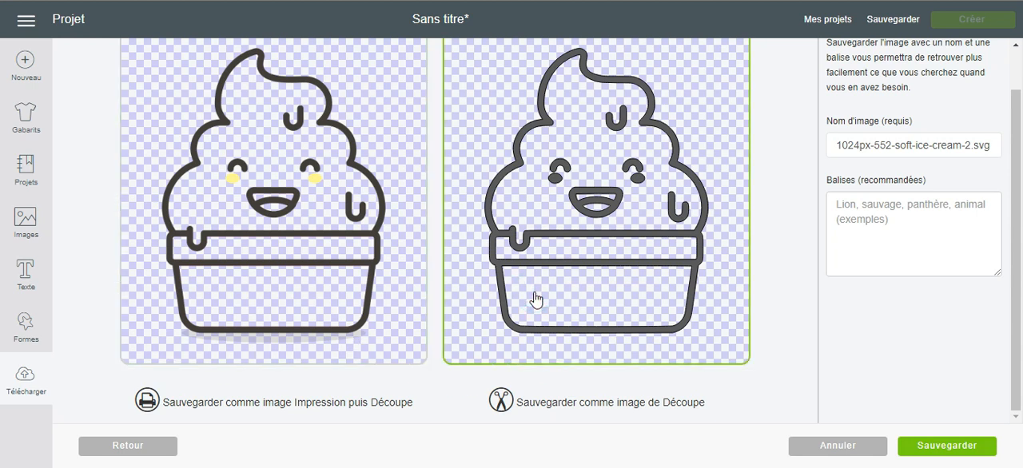
{"action": "left_click", "coordinate": [939, 446]}
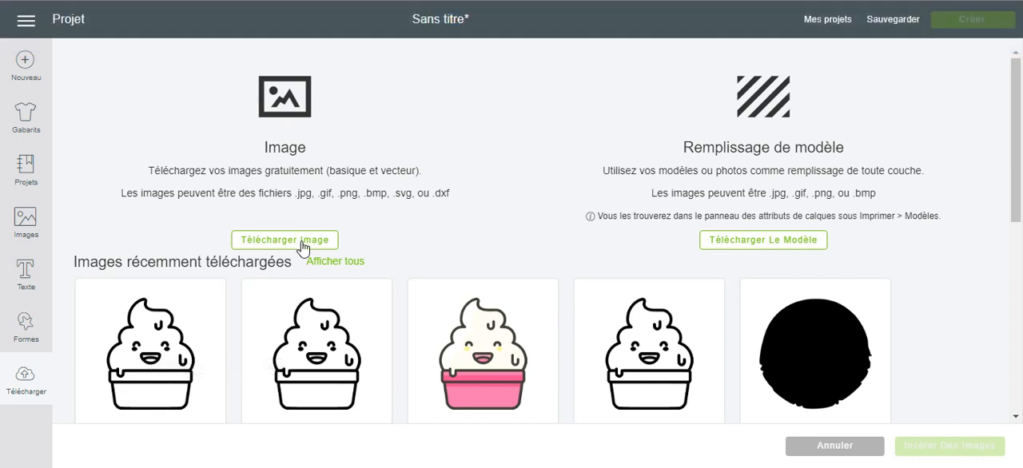
- Insert the newest black ice cream outline and the pink-cup picture from the recent uploads and place them side by side
{"action": "scroll", "coordinate": [432, 360], "scroll_direction": "down", "scroll_amount": 1}
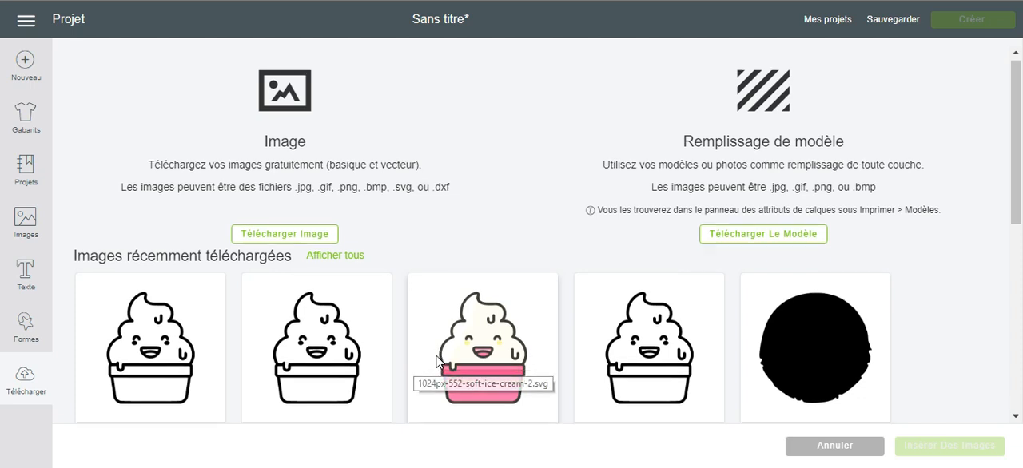
{"action": "left_click", "coordinate": [156, 373]}
{"action": "left_click", "coordinate": [543, 338]}
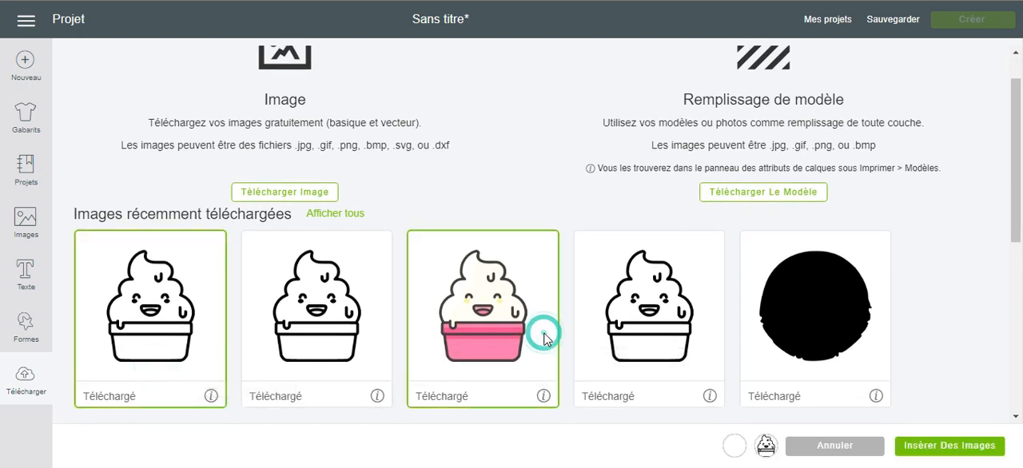
{"action": "left_click", "coordinate": [965, 450]}
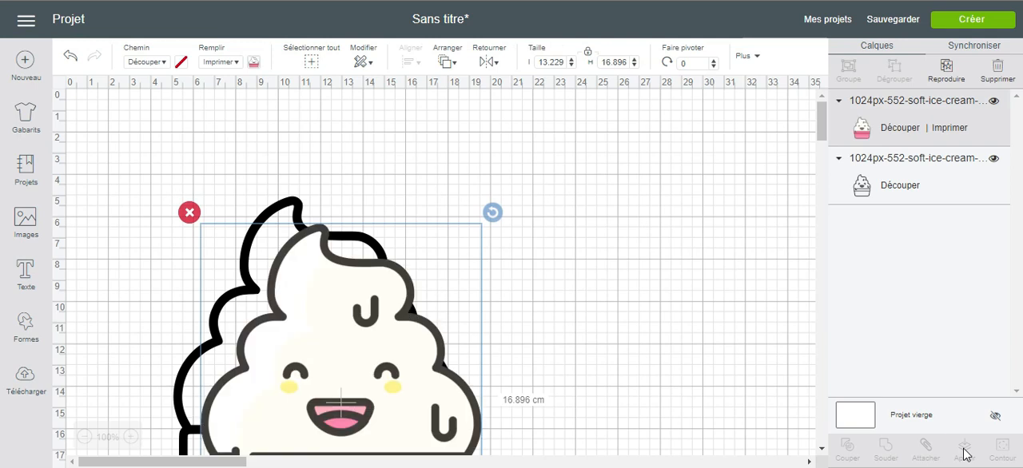
{"action": "left_click_drag", "start_coordinate": [325, 341], "coordinate": [607, 210]}
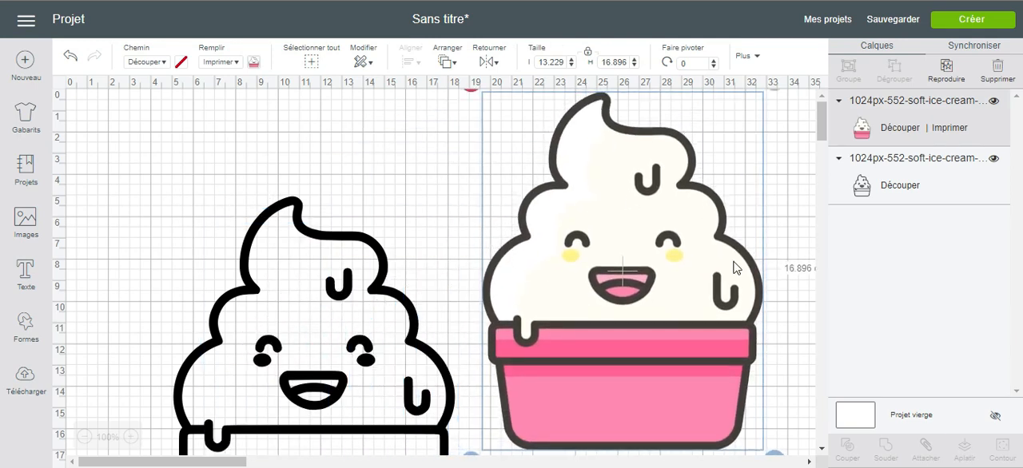
{"action": "left_click_drag", "start_coordinate": [329, 300], "coordinate": [291, 188]}
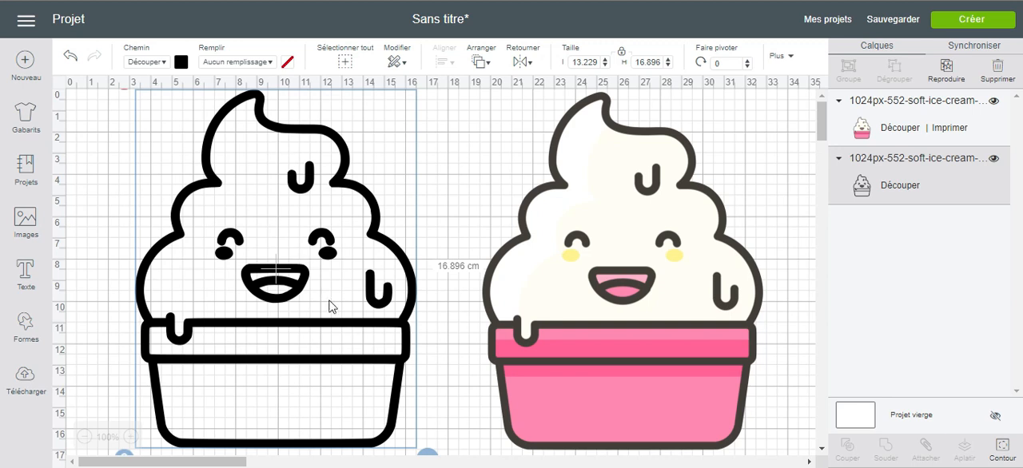
- Duplicate the black outline and hide the copy's cup rim, cup body and outer silhouette contours, keeping the ice cream shape with its face
{"action": "left_click", "coordinate": [947, 70]}
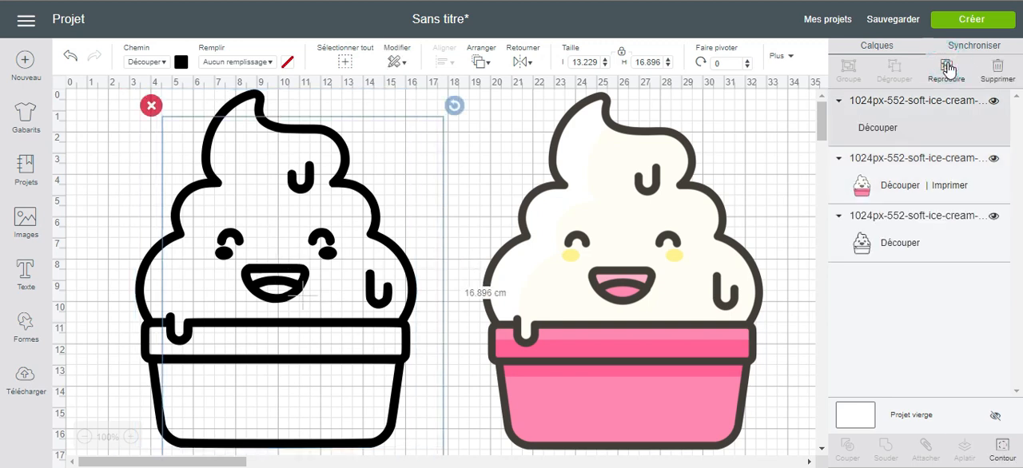
{"action": "left_click", "coordinate": [1004, 451]}
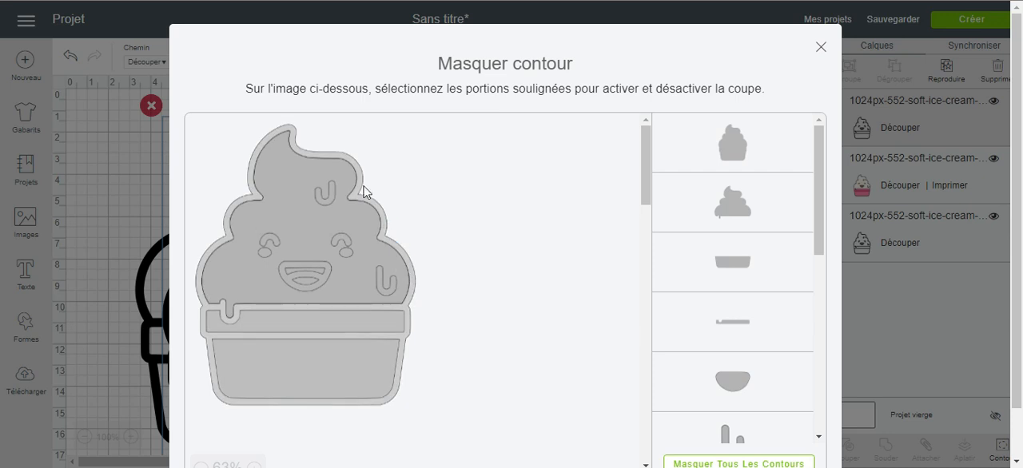
{"action": "left_click", "coordinate": [296, 322]}
{"action": "left_click", "coordinate": [289, 365]}
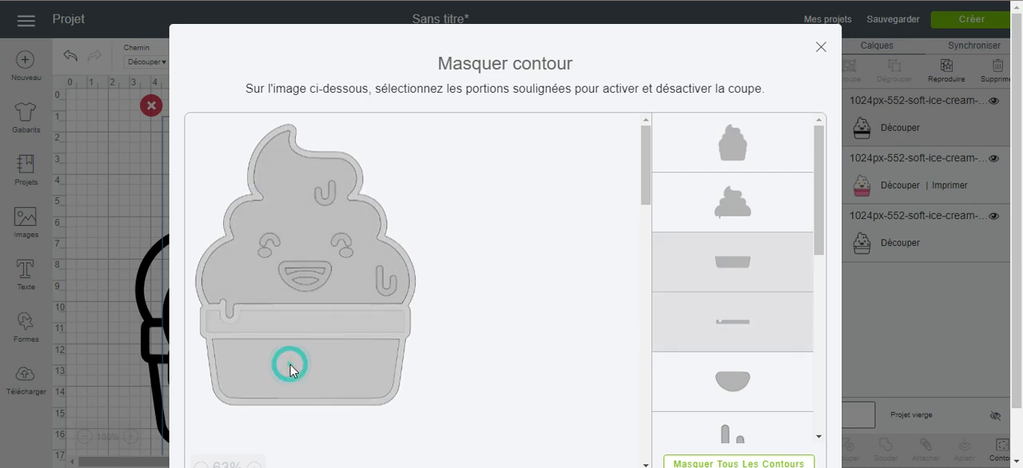
{"action": "left_click", "coordinate": [228, 237]}
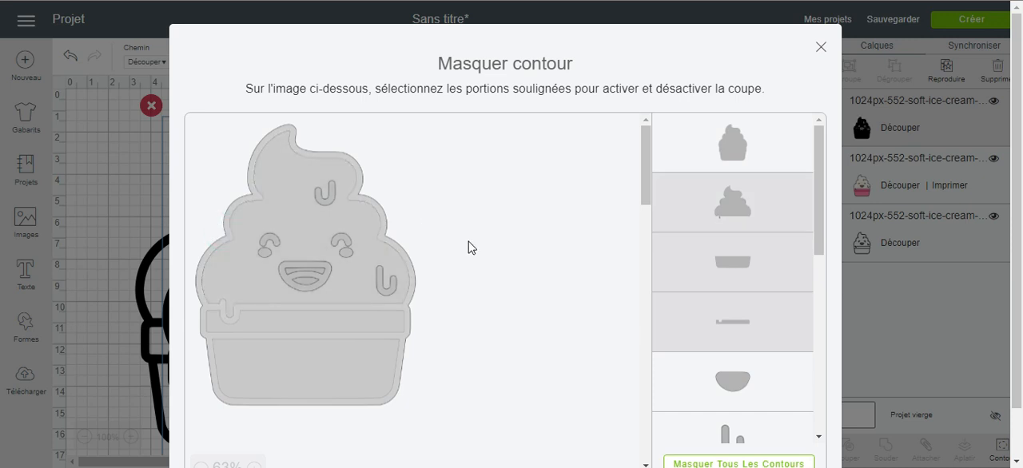
{"action": "left_click", "coordinate": [683, 206]}
{"action": "left_click", "coordinate": [683, 144]}
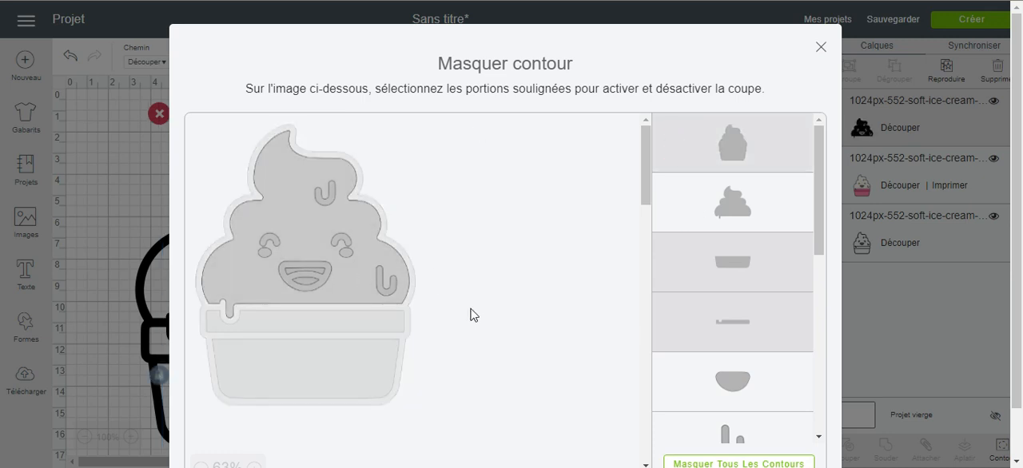
{"action": "scroll", "coordinate": [694, 305], "scroll_direction": "down", "scroll_amount": 1}
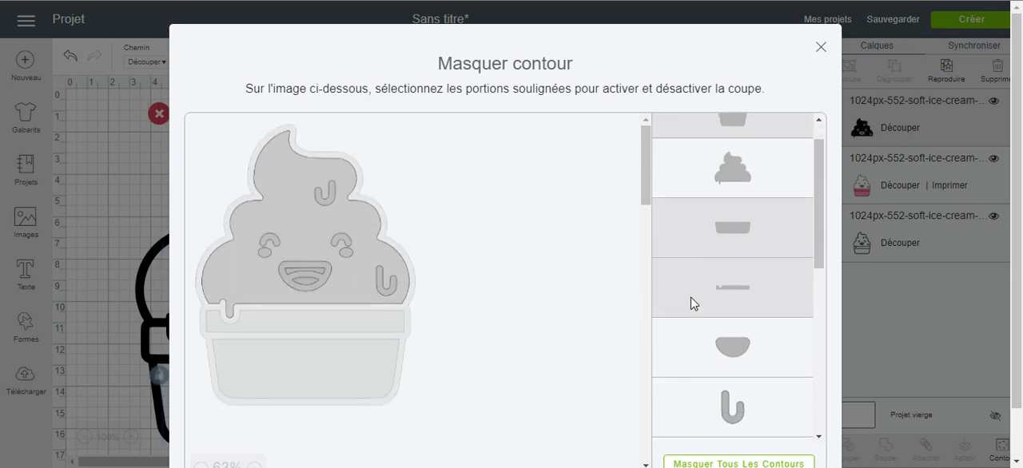
{"action": "left_click", "coordinate": [821, 47]}
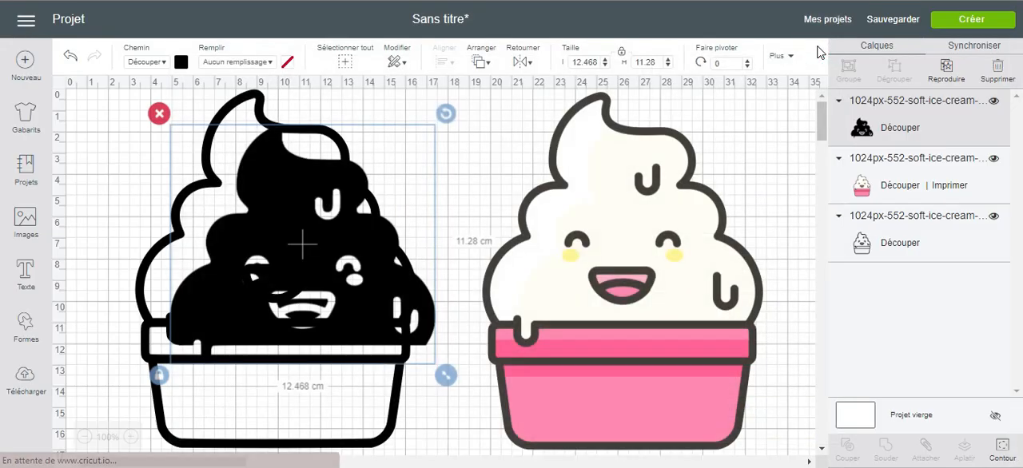
- Fit the isolated ice cream shape inside the black outline and set its material colour to white
{"action": "left_click_drag", "start_coordinate": [339, 244], "coordinate": [313, 216]}
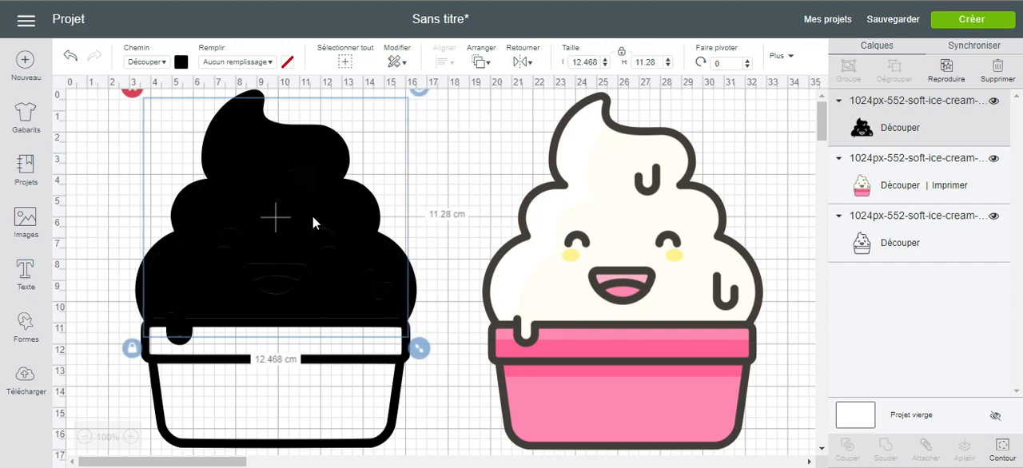
{"action": "left_click", "coordinate": [180, 62]}
{"action": "left_click", "coordinate": [196, 199]}
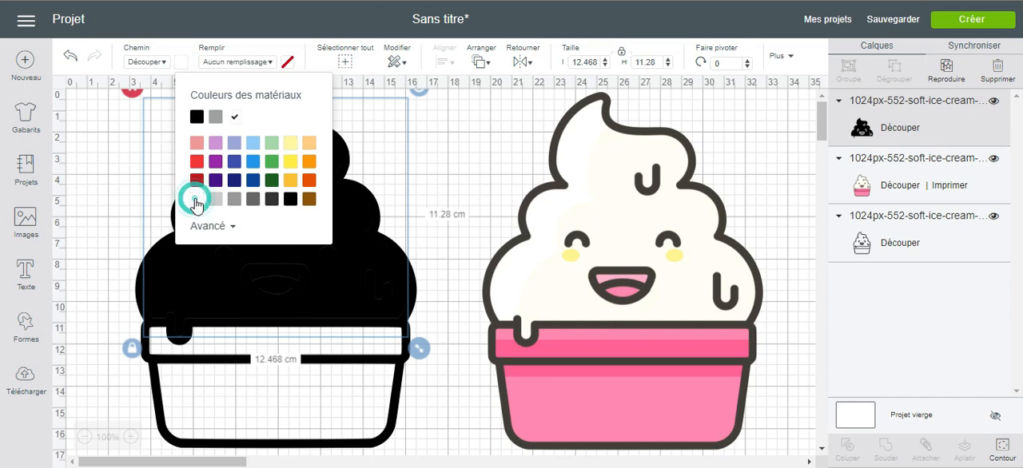
{"action": "left_click", "coordinate": [421, 163]}
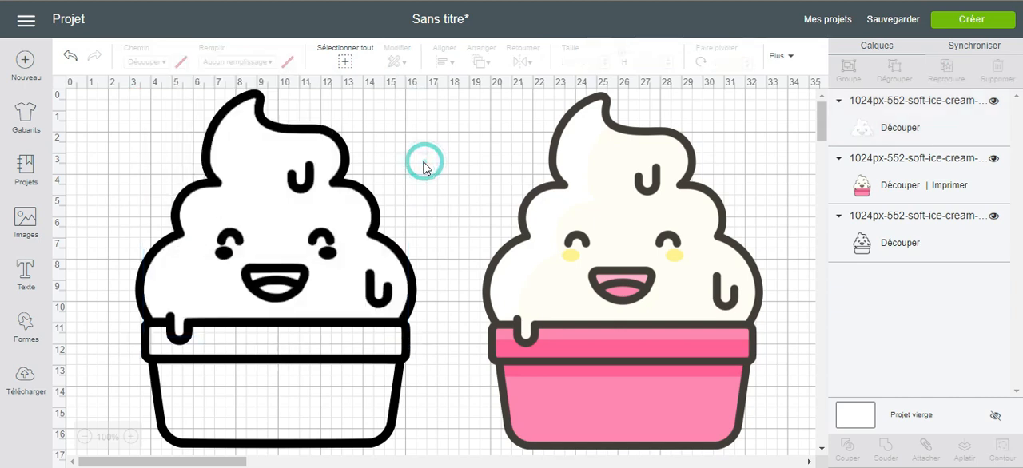
- Move the white ice cream shape onto the matching area of the pink-cup picture
{"action": "left_click", "coordinate": [348, 211]}
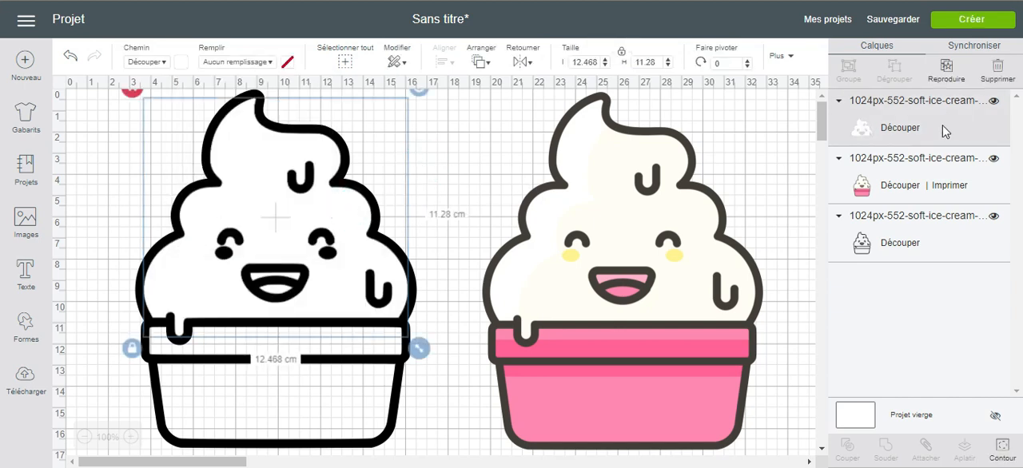
{"action": "left_click_drag", "start_coordinate": [348, 238], "coordinate": [694, 240]}
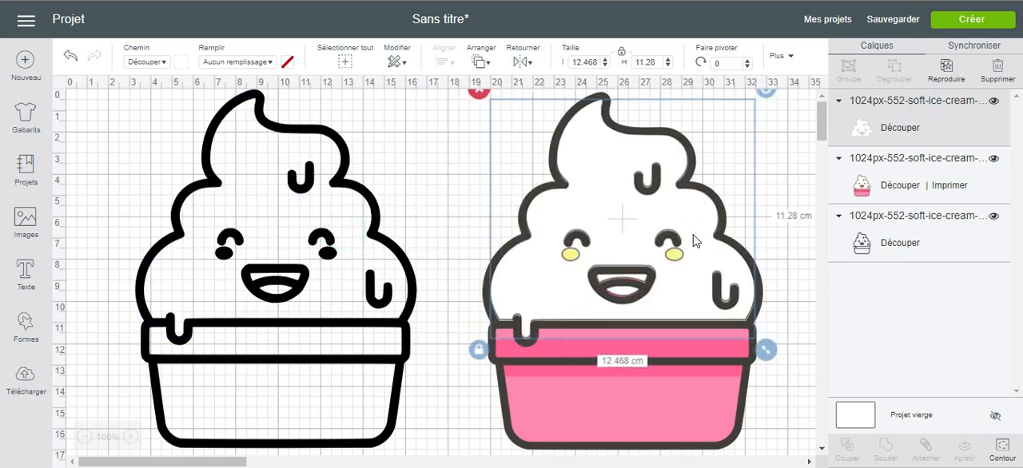
- Duplicate the black outline again and hide the copy's cup body, ice cream area and lower drip contours
{"action": "left_click", "coordinate": [269, 254]}
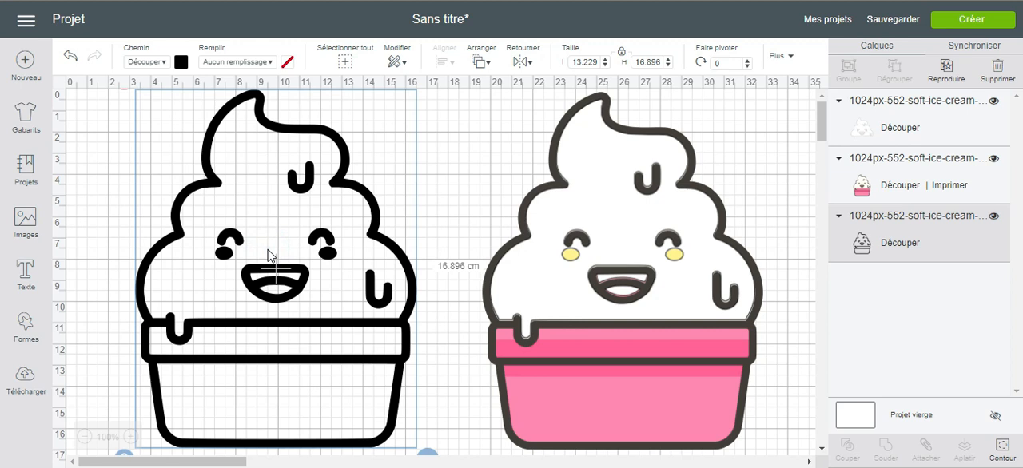
{"action": "left_click", "coordinate": [948, 67]}
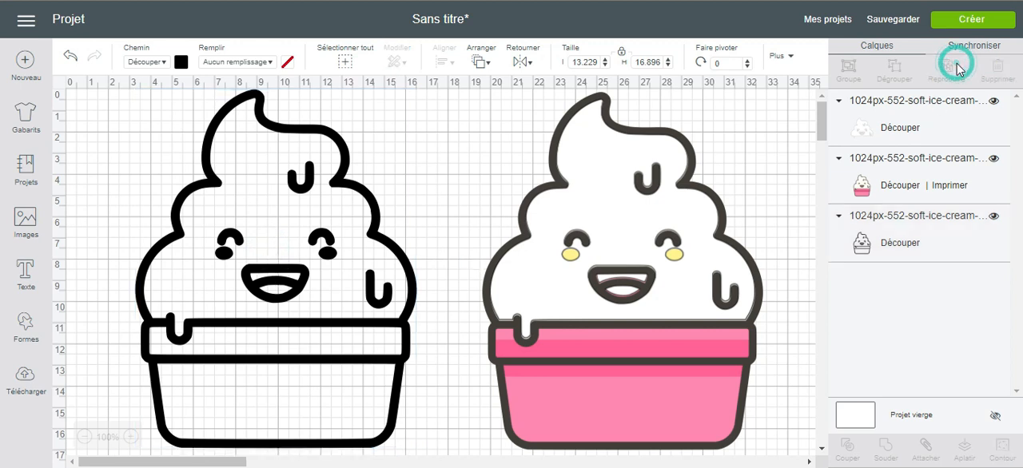
{"action": "left_click", "coordinate": [1001, 449]}
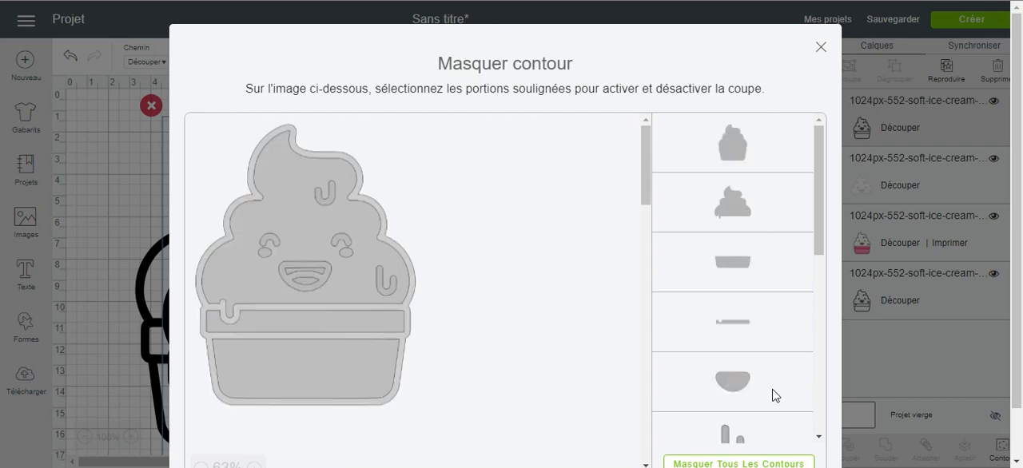
{"action": "scroll", "coordinate": [773, 450], "scroll_direction": "down", "scroll_amount": 10}
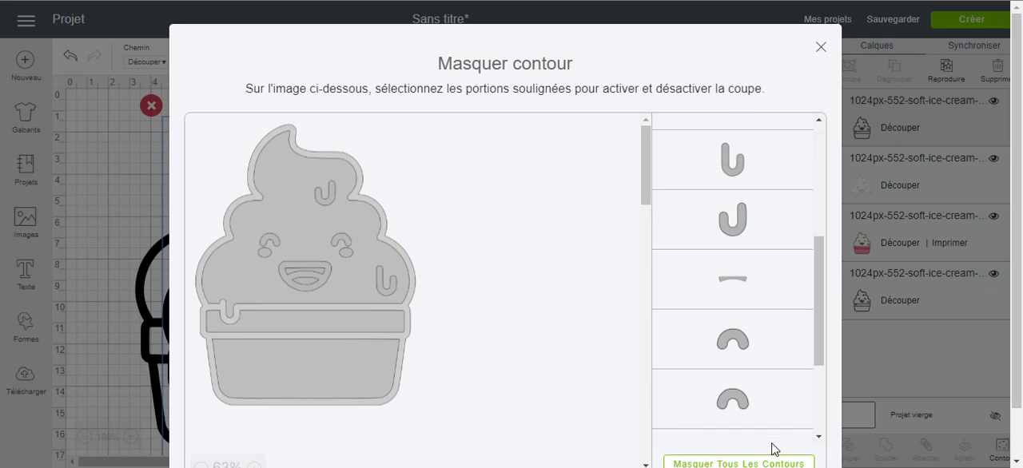
{"action": "left_click", "coordinate": [400, 358]}
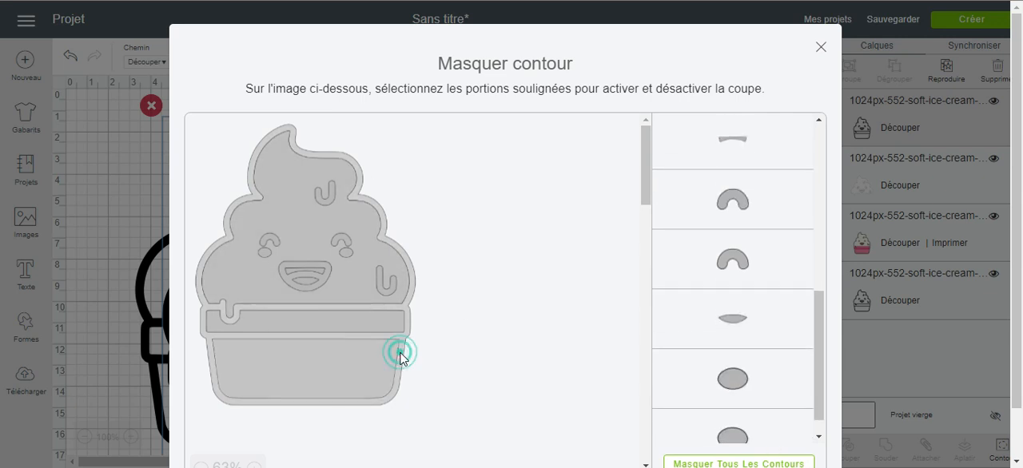
{"action": "left_click", "coordinate": [399, 286]}
{"action": "left_click", "coordinate": [388, 284]}
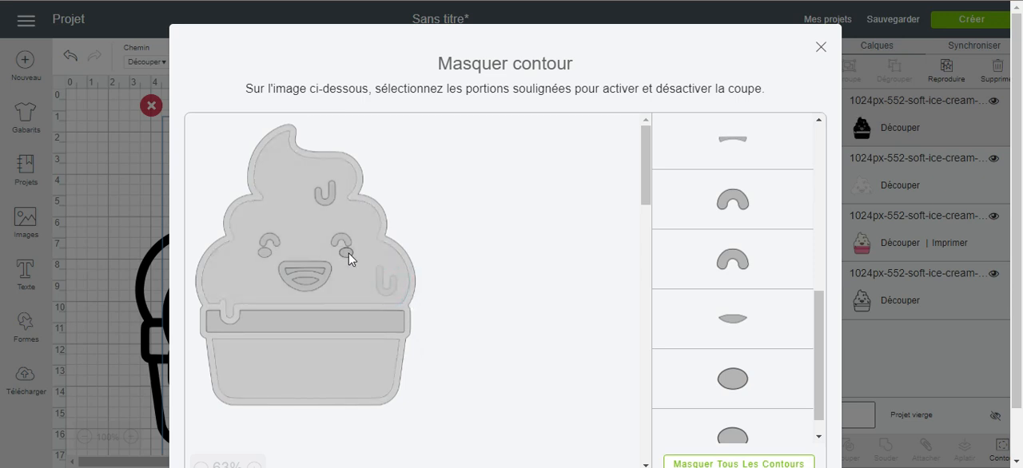
- Hide the eye, cheek, upper drip, mouth and outer silhouette contours, then fit the leftover cup rim and tongue shapes inside the black outline
{"action": "left_click", "coordinate": [346, 252]}
{"action": "left_click", "coordinate": [341, 238]}
{"action": "left_click", "coordinate": [330, 199]}
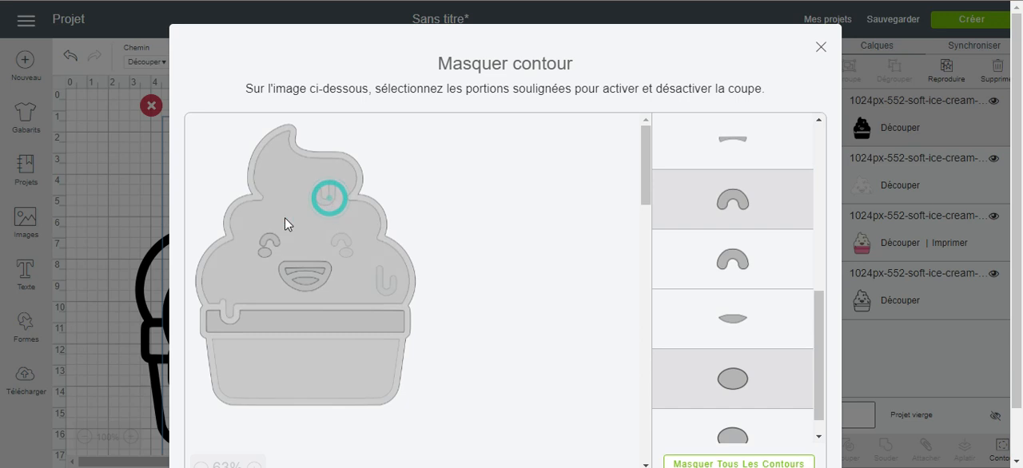
{"action": "left_click", "coordinate": [268, 239]}
{"action": "left_click", "coordinate": [264, 251]}
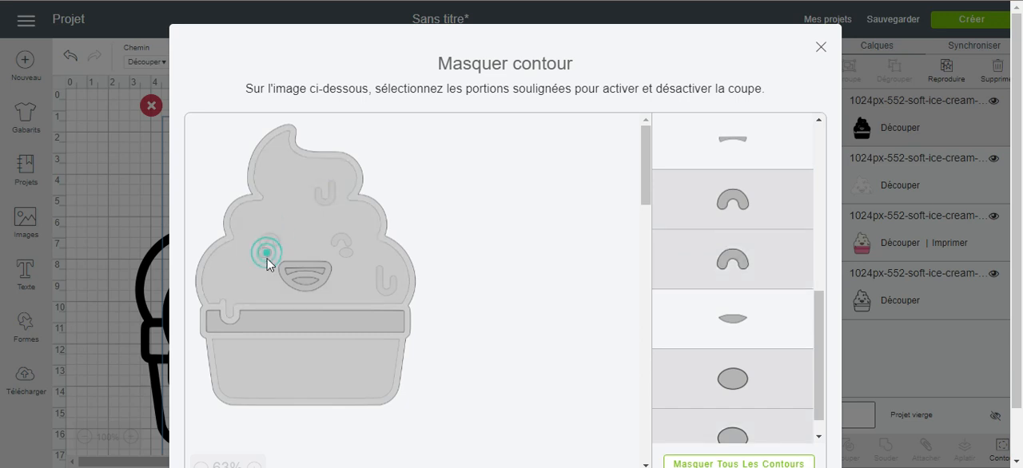
{"action": "left_click", "coordinate": [318, 277]}
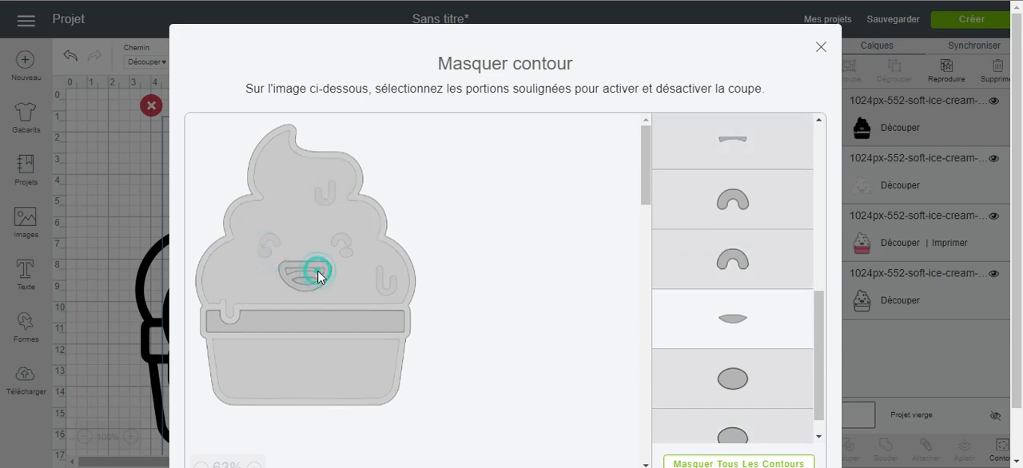
{"action": "left_click", "coordinate": [324, 282]}
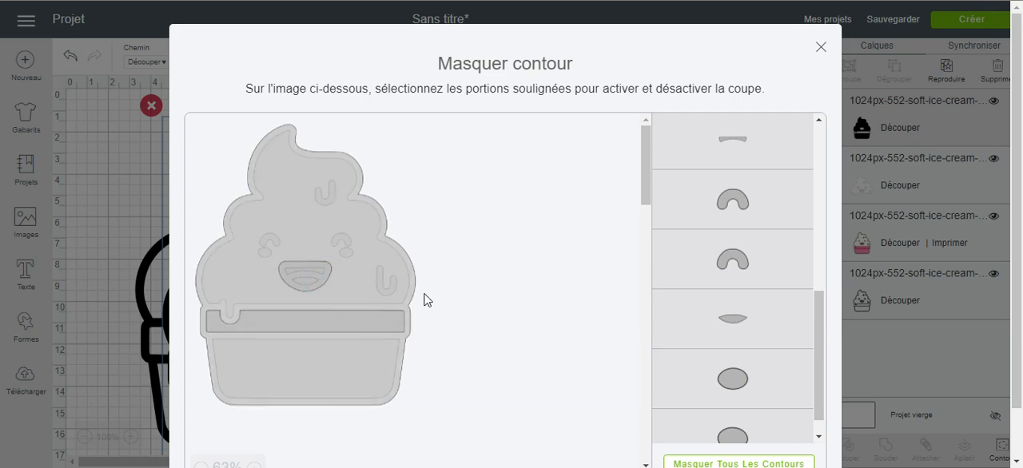
{"action": "left_click", "coordinate": [821, 46]}
{"action": "left_click_drag", "start_coordinate": [350, 362], "coordinate": [324, 336]}
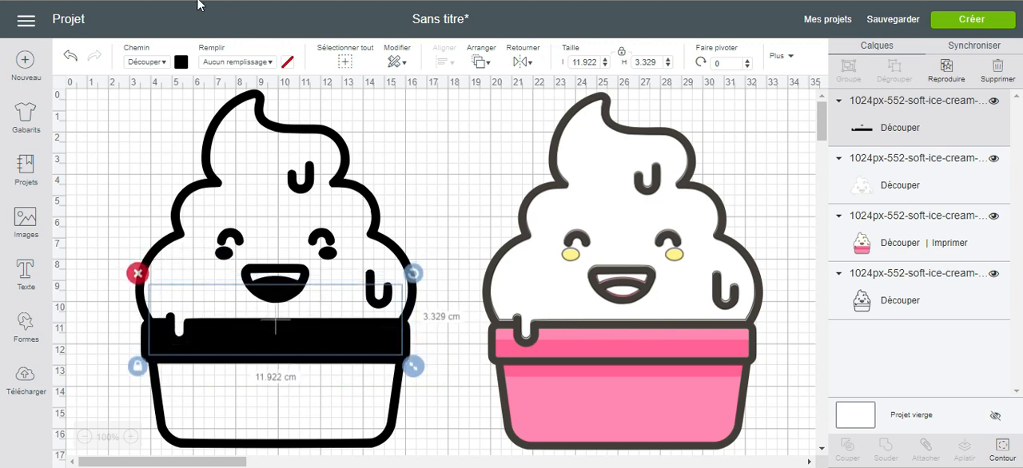
- Set the cup rim and tongue shapes' material colour to red and move them onto the matching areas of the pink-cup picture
{"action": "left_click", "coordinate": [181, 62]}
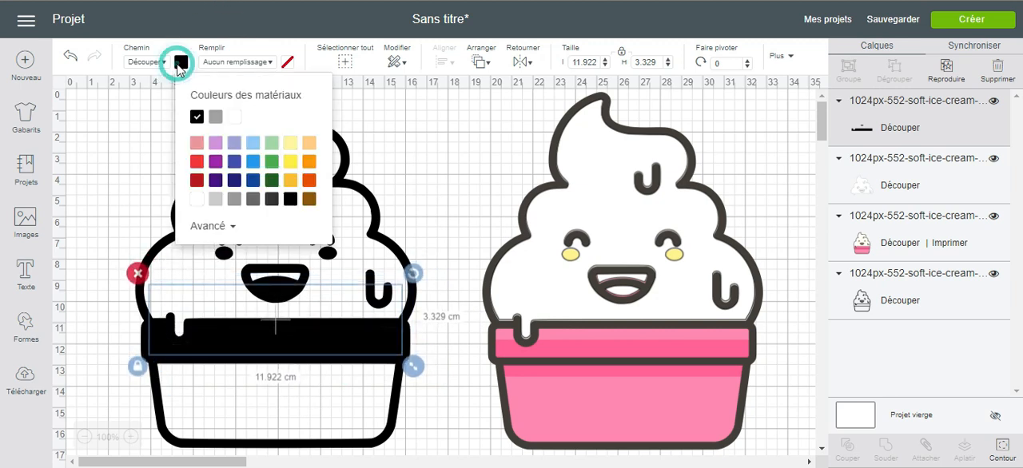
{"action": "left_click", "coordinate": [196, 143]}
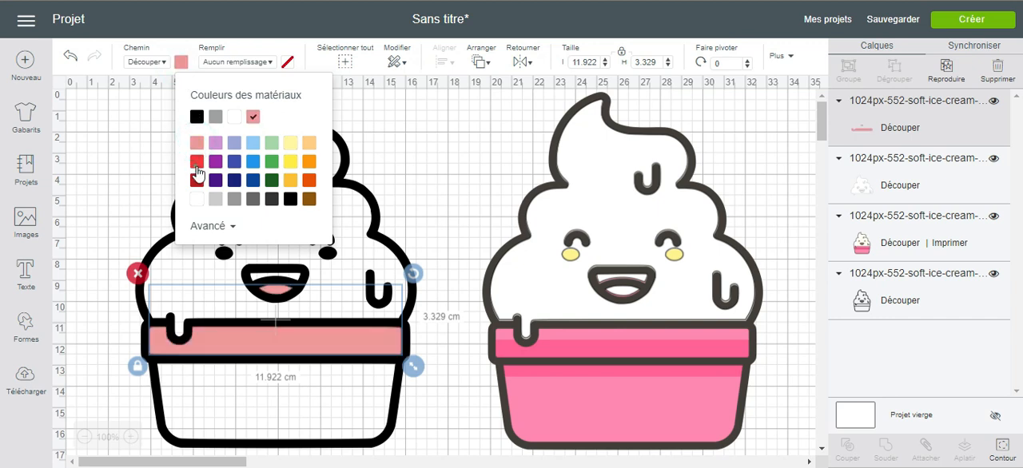
{"action": "left_click", "coordinate": [196, 162]}
{"action": "left_click_drag", "start_coordinate": [354, 338], "coordinate": [704, 340]}
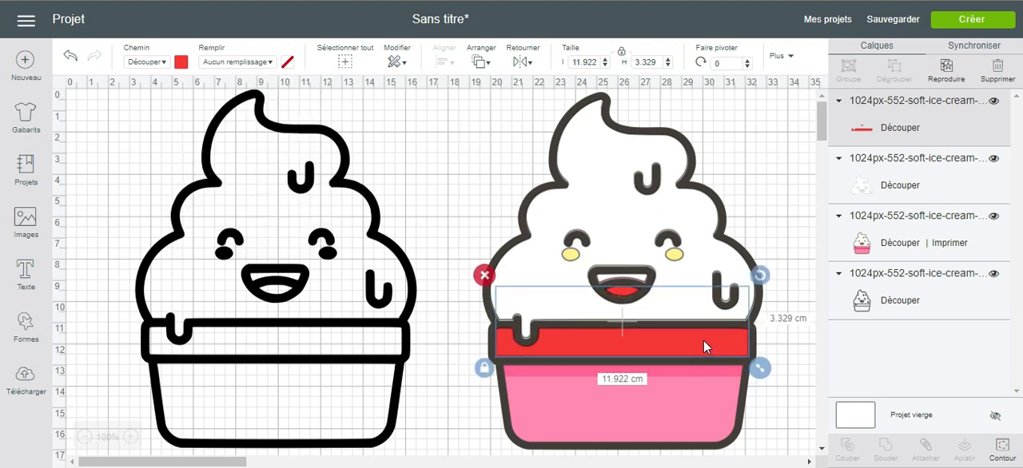
- Duplicate the black outline and hide the copy's tongue, eye arc, upper teeth and upper drip contours
{"action": "left_click", "coordinate": [307, 271]}
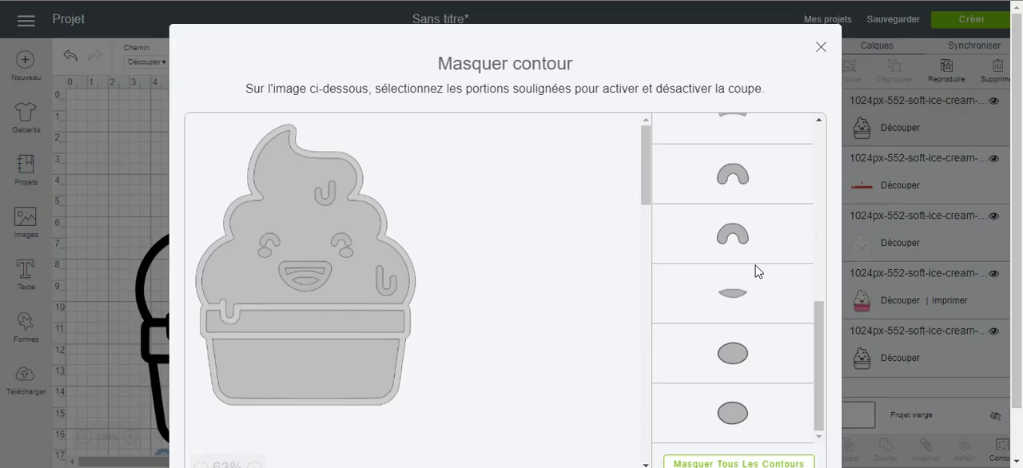
{"action": "scroll", "coordinate": [757, 272], "scroll_direction": "up", "scroll_amount": 1}
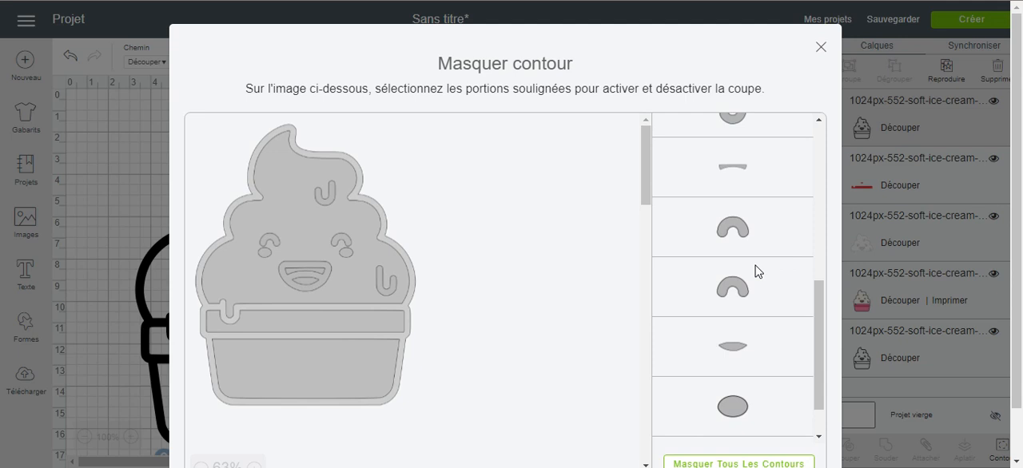
{"action": "scroll", "coordinate": [758, 272], "scroll_direction": "down", "scroll_amount": 1}
{"action": "left_click", "coordinate": [701, 295]}
{"action": "left_click", "coordinate": [701, 224]}
{"action": "left_click", "coordinate": [700, 162]}
{"action": "scroll", "coordinate": [704, 179], "scroll_direction": "up", "scroll_amount": 1}
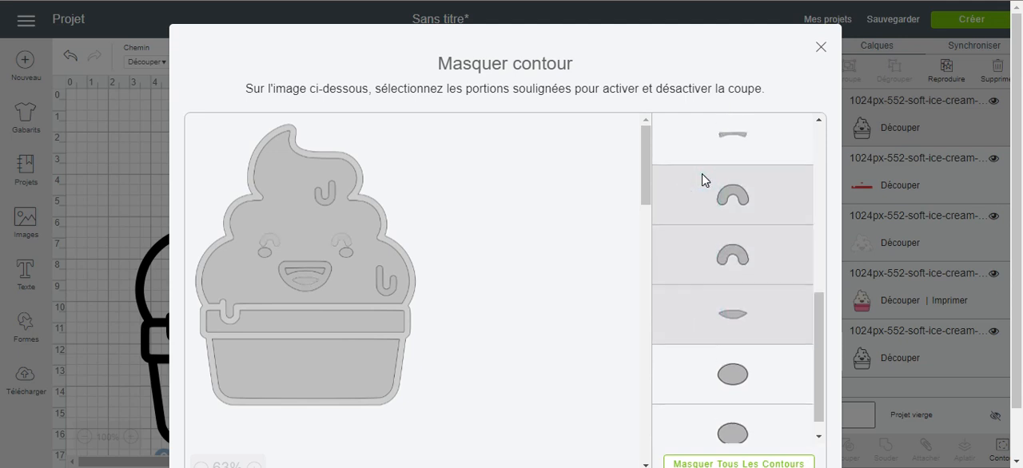
{"action": "scroll", "coordinate": [703, 180], "scroll_direction": "up", "scroll_amount": 2}
{"action": "left_click", "coordinate": [724, 284]}
{"action": "left_click", "coordinate": [750, 194]}
- Hide the outer silhouette, ice cream area, cup body, cup rim, mouth and remaining drip contours, keeping only the two cheek ovals
{"action": "scroll", "coordinate": [750, 193], "scroll_direction": "up", "scroll_amount": 3}
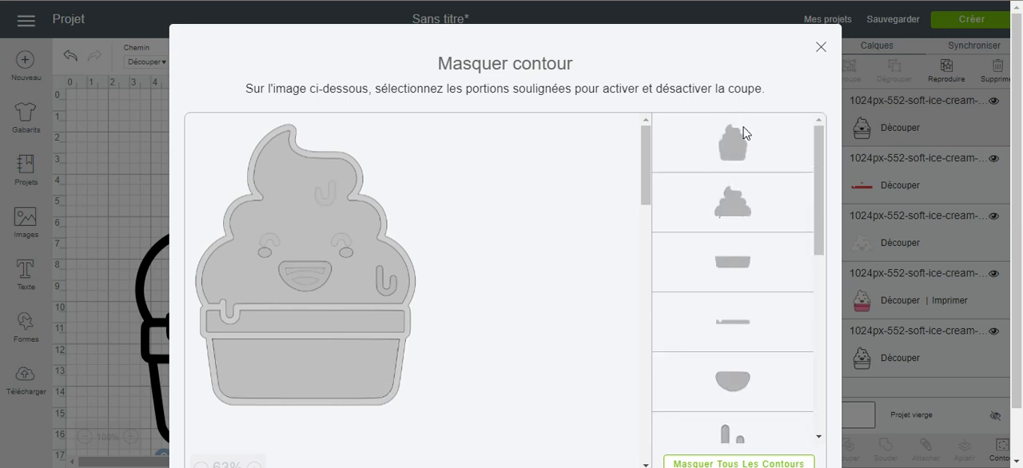
{"action": "left_click", "coordinate": [719, 144]}
{"action": "left_click", "coordinate": [724, 234]}
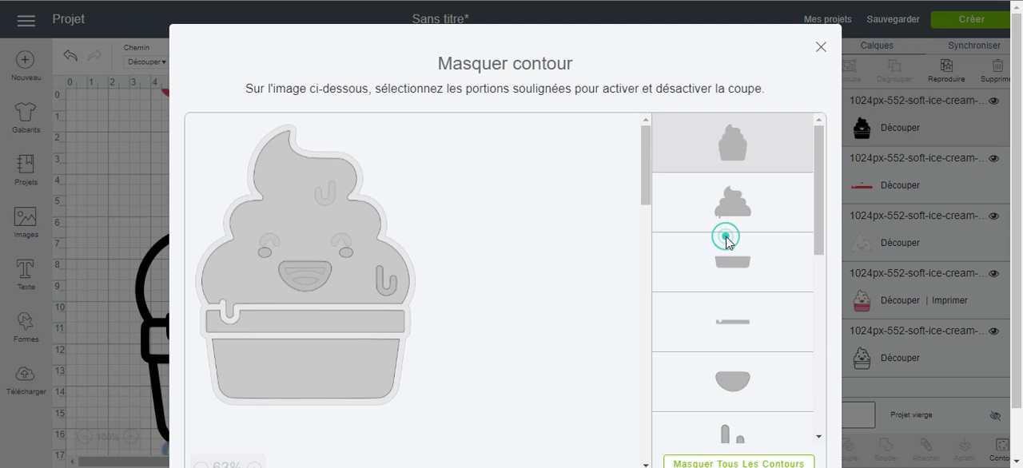
{"action": "left_click", "coordinate": [728, 206]}
{"action": "left_click", "coordinate": [721, 327]}
{"action": "left_click", "coordinate": [703, 404]}
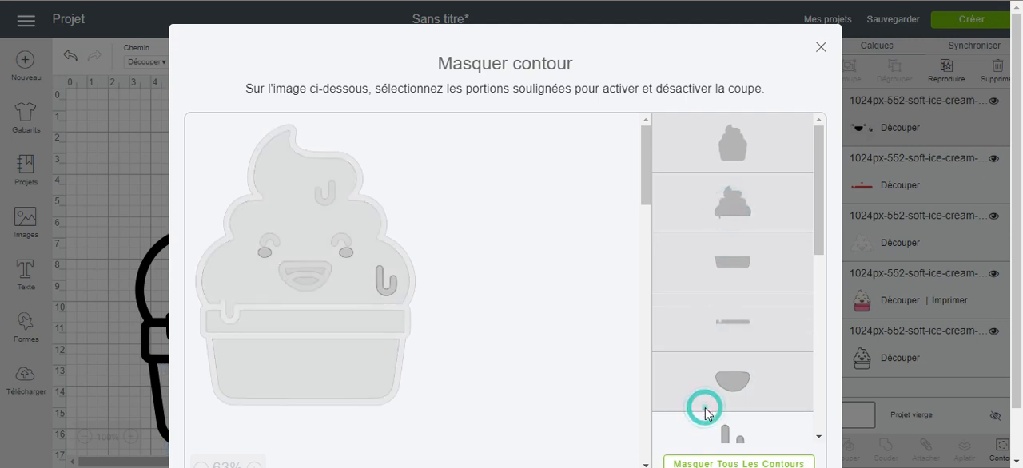
{"action": "scroll", "coordinate": [722, 411], "scroll_direction": "down", "scroll_amount": 3}
{"action": "left_click", "coordinate": [745, 237]}
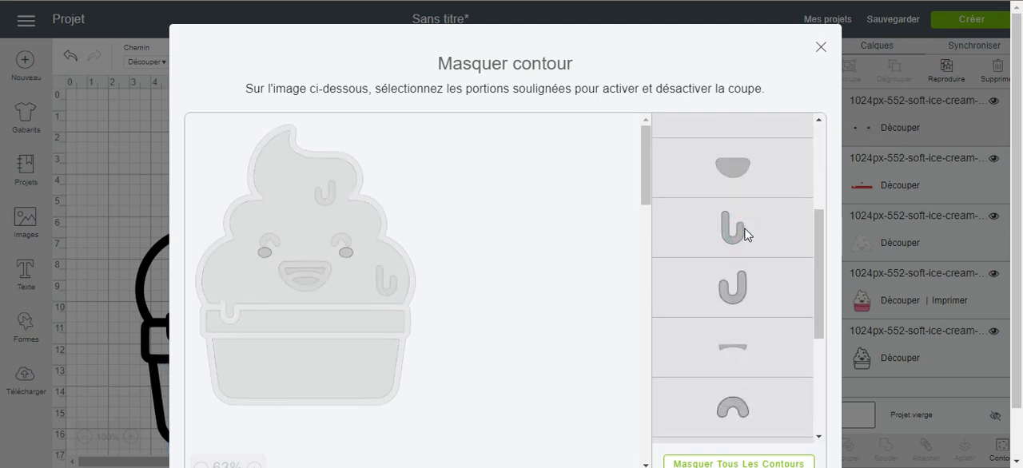
{"action": "scroll", "coordinate": [744, 232], "scroll_direction": "down", "scroll_amount": 4}
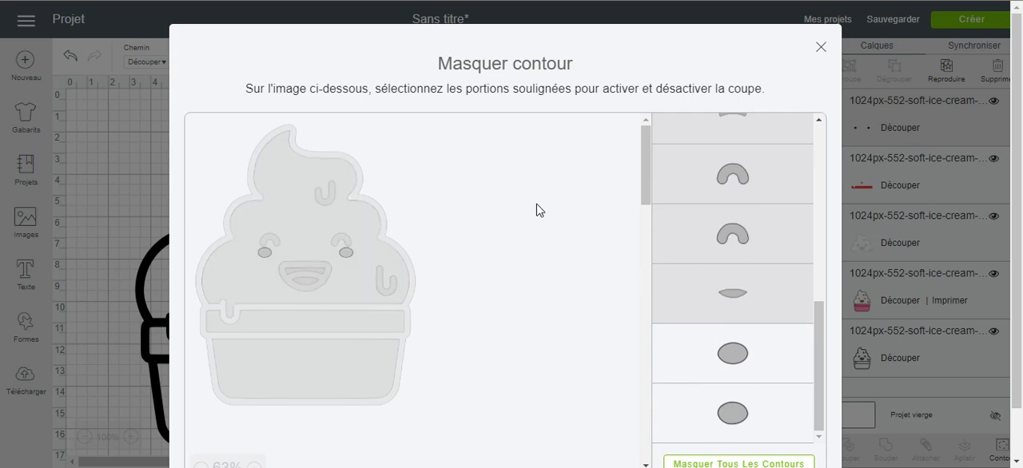
{"action": "left_click", "coordinate": [821, 46]}
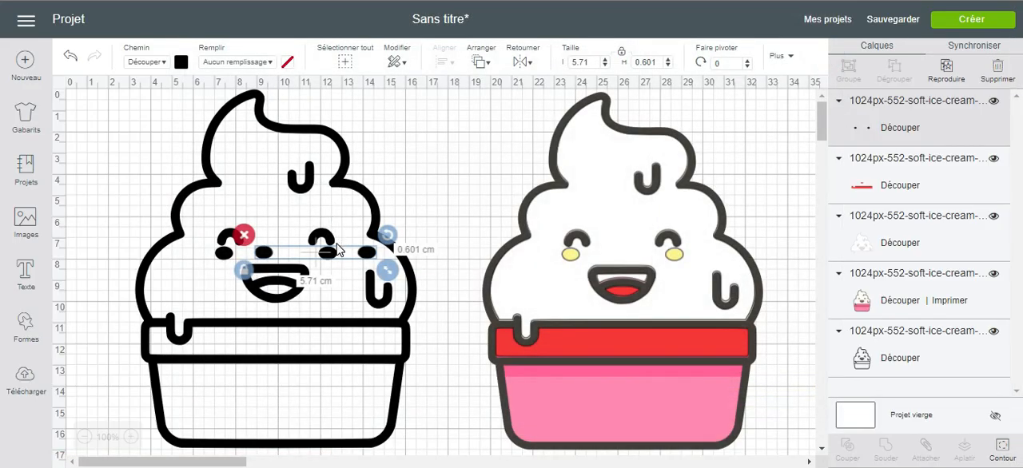
- Move the cheek ovals onto the picture's cheeks and set their material colour to light orange
{"action": "left_click_drag", "start_coordinate": [339, 256], "coordinate": [646, 260]}
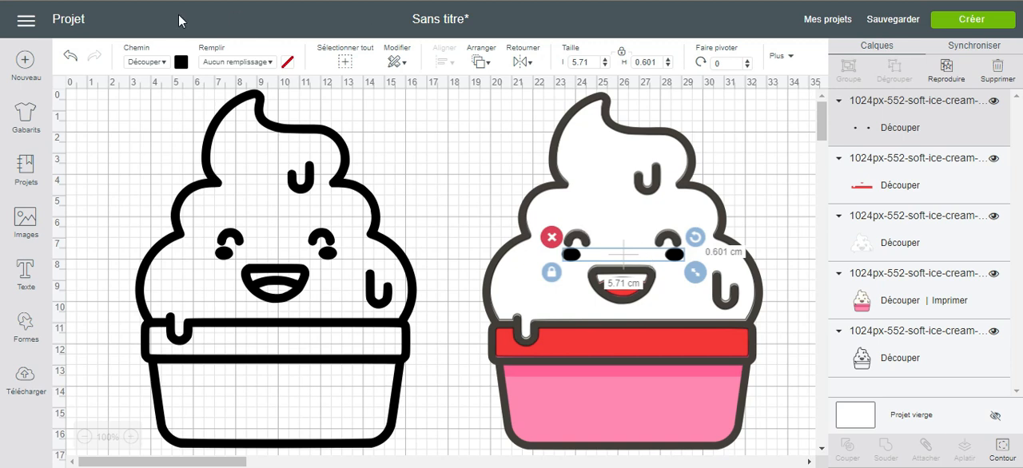
{"action": "left_click", "coordinate": [183, 67]}
{"action": "left_click", "coordinate": [308, 143]}
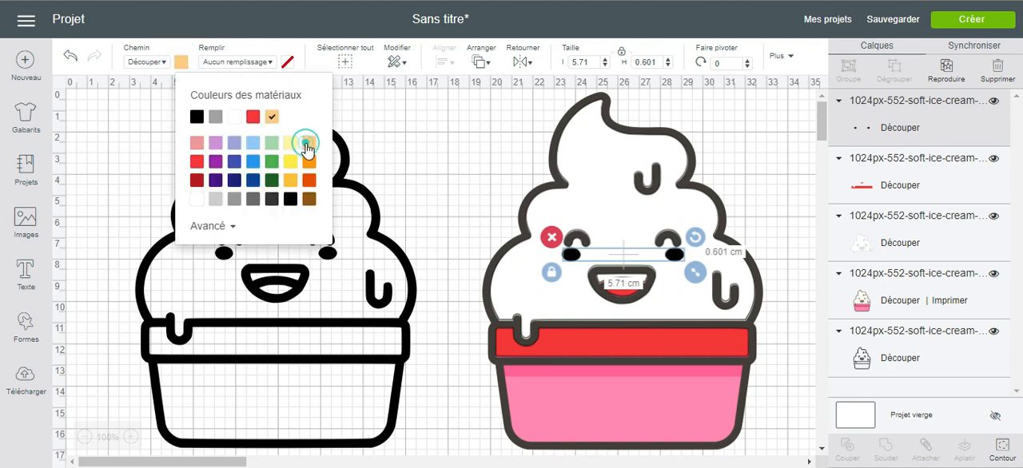
{"action": "left_click", "coordinate": [479, 201]}
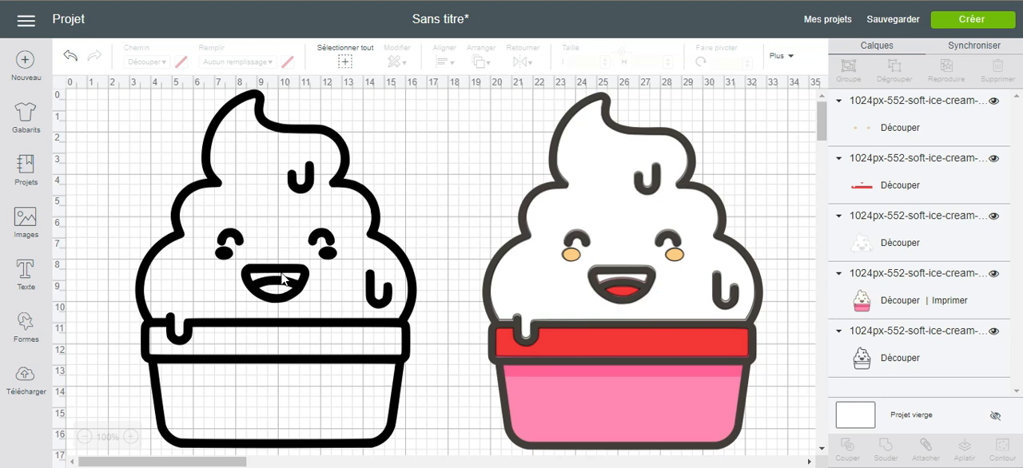
- Duplicate the black outline again and hide the copy's outer silhouette, ice cream area, cup body and cup rim contours
{"action": "left_click", "coordinate": [331, 322]}
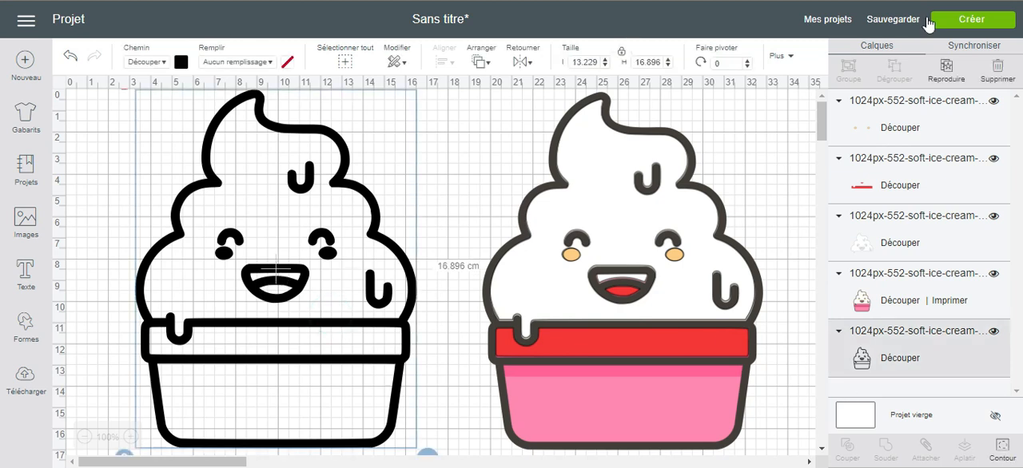
{"action": "left_click", "coordinate": [952, 72]}
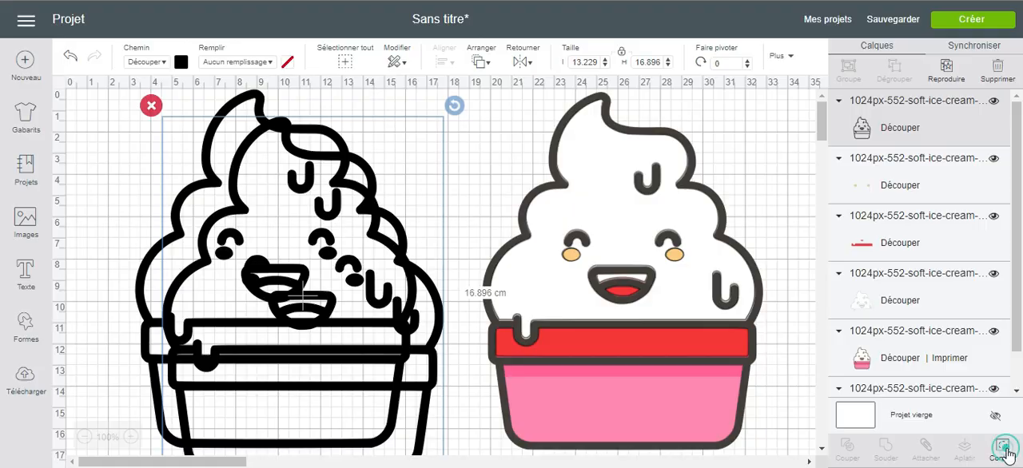
{"action": "left_click", "coordinate": [1004, 449]}
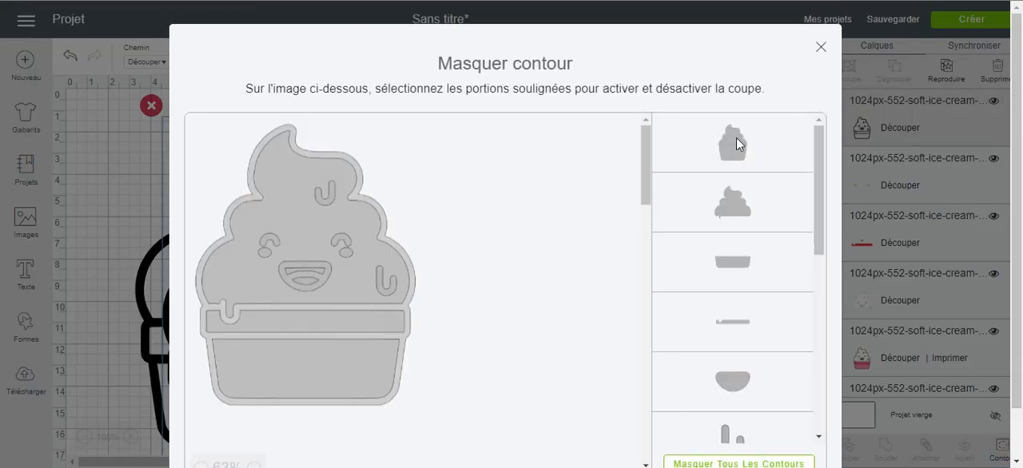
{"action": "left_click", "coordinate": [732, 144]}
{"action": "left_click", "coordinate": [720, 220]}
{"action": "left_click", "coordinate": [720, 270]}
{"action": "left_click", "coordinate": [718, 320]}
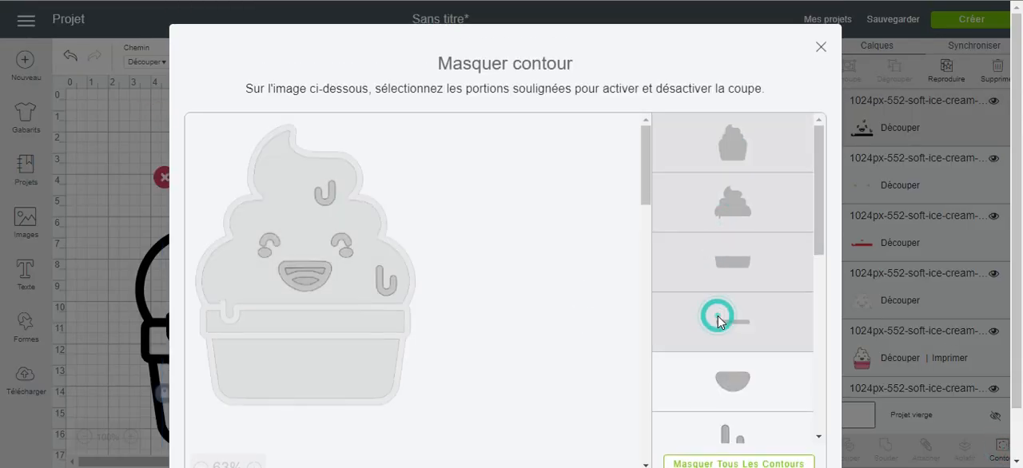
- Hide the mouth, drip, eye arc, tongue and cheek contours, keeping only the upper teeth shape
{"action": "scroll", "coordinate": [718, 319], "scroll_direction": "down", "scroll_amount": 3}
{"action": "left_click", "coordinate": [727, 257]}
{"action": "left_click", "coordinate": [732, 328]}
{"action": "left_click", "coordinate": [729, 361]}
{"action": "scroll", "coordinate": [727, 370], "scroll_direction": "down", "scroll_amount": 5}
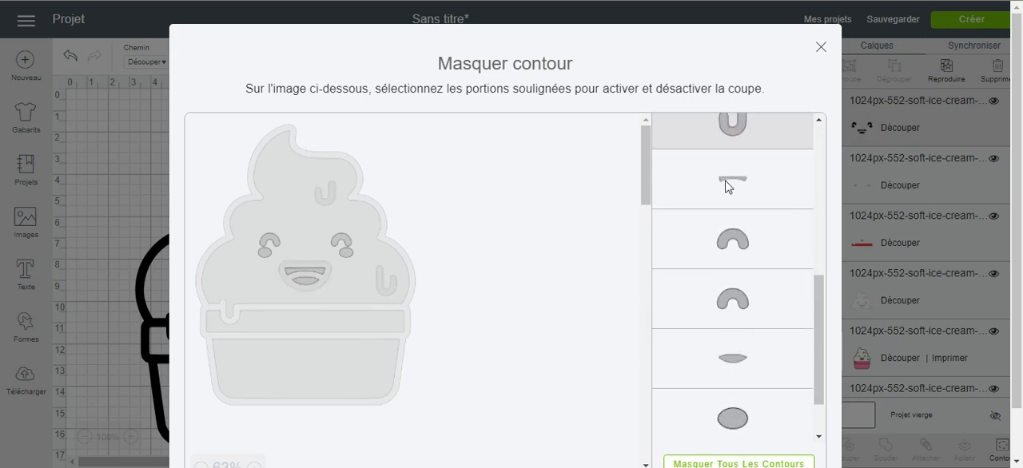
{"action": "left_click", "coordinate": [722, 244]}
{"action": "left_click", "coordinate": [717, 307]}
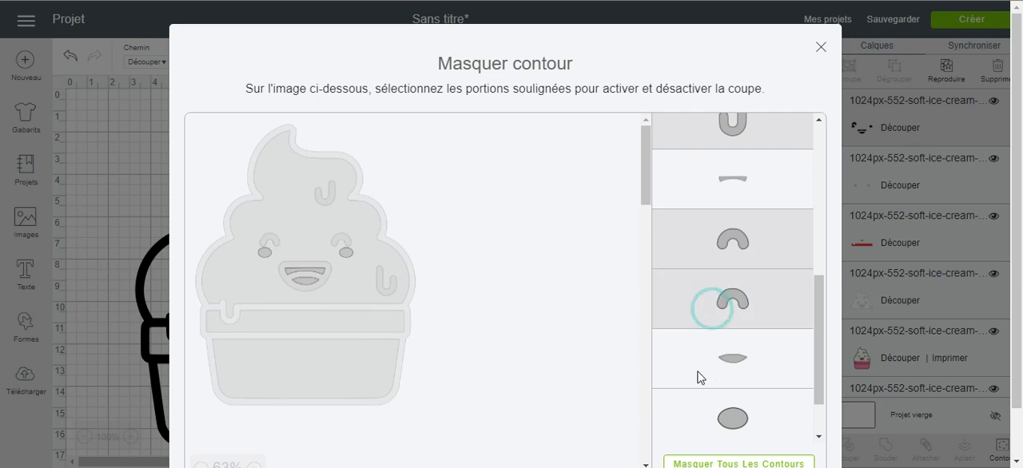
{"action": "left_click", "coordinate": [692, 370]}
{"action": "left_click", "coordinate": [694, 413]}
{"action": "scroll", "coordinate": [694, 413], "scroll_direction": "down", "scroll_amount": 1}
{"action": "left_click", "coordinate": [693, 411]}
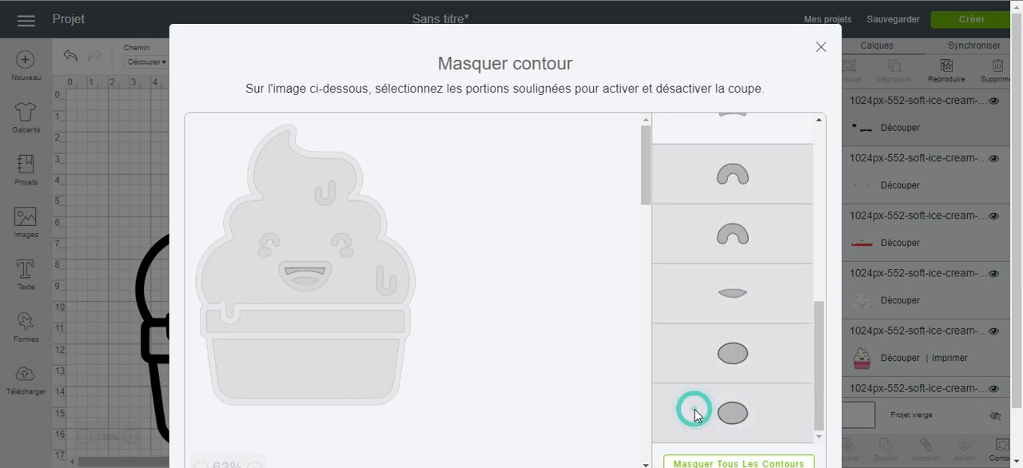
{"action": "left_click", "coordinate": [821, 46]}
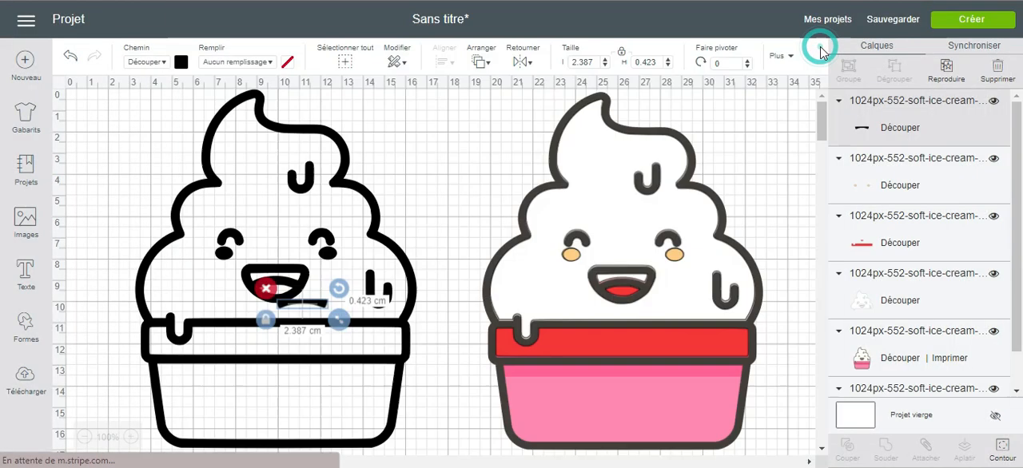
- Set the upper teeth shape's material colour to light pink and move it onto the picture's mouth
{"action": "left_click", "coordinate": [181, 64]}
{"action": "left_click", "coordinate": [197, 142]}
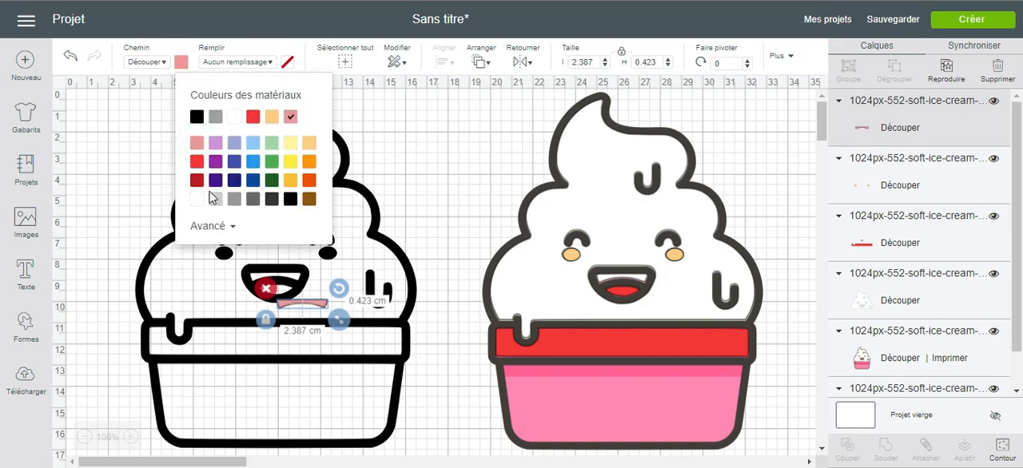
{"action": "left_click_drag", "start_coordinate": [306, 306], "coordinate": [625, 273]}
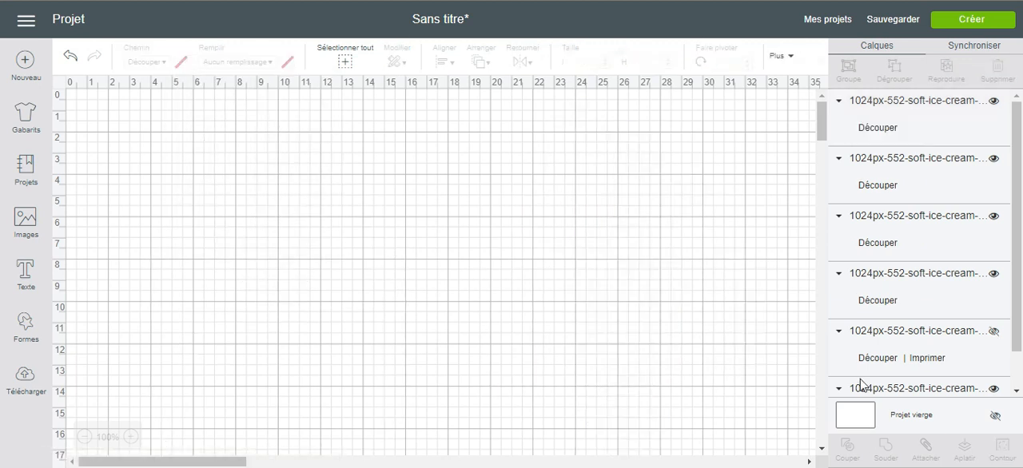